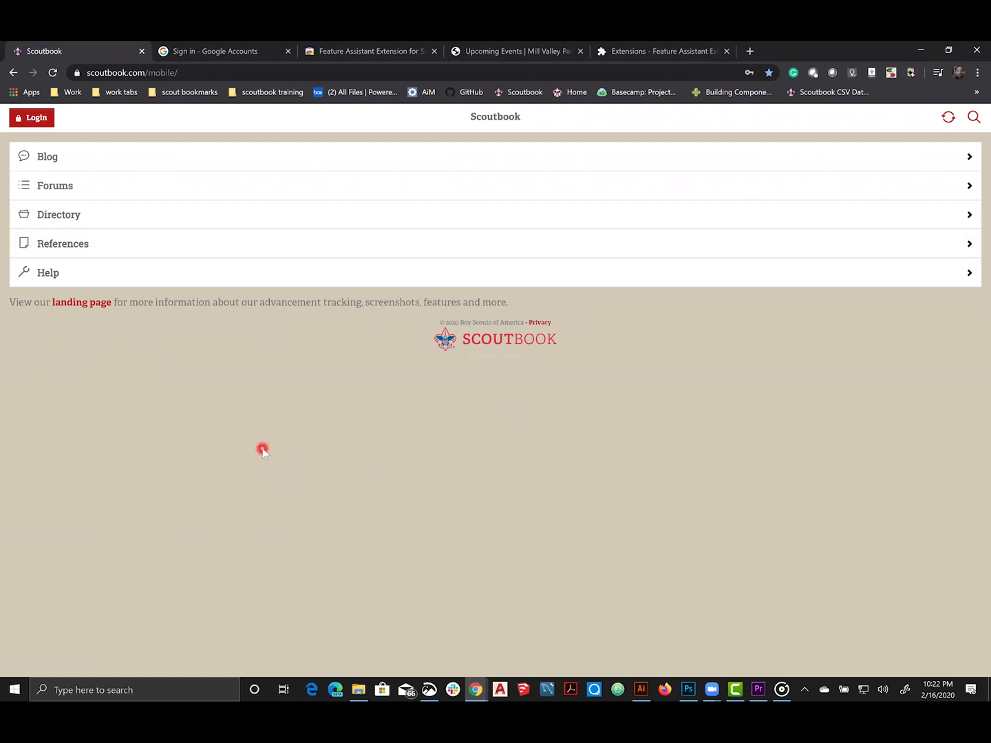
Step: Log in to Scoutbook with the saved username and password
{"action": "left_click", "coordinate": [28, 120]}
{"action": "left_click", "coordinate": [491, 428]}
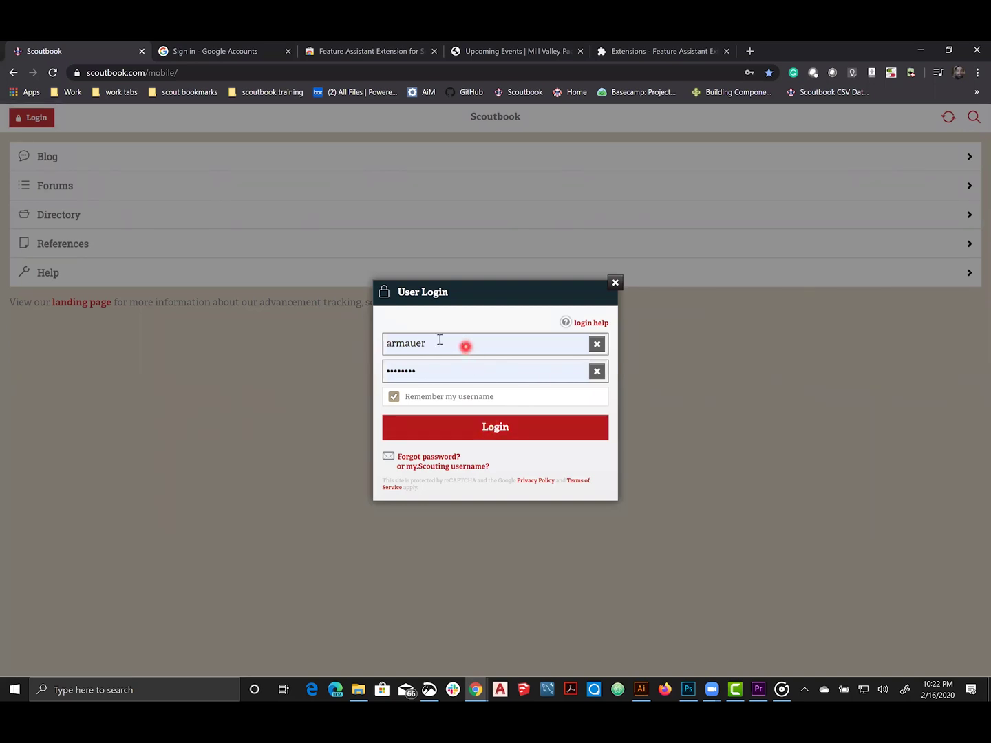
{"action": "left_click", "coordinate": [495, 432]}
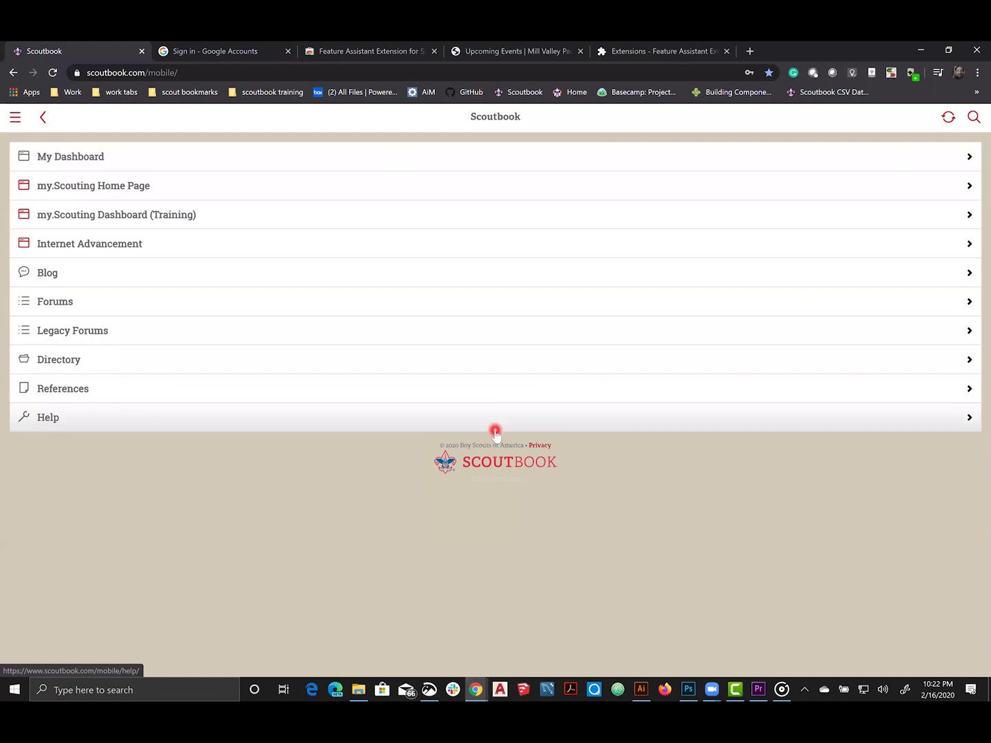
Step: Open the dashboard's Events section and go to the full My Calendar page
{"action": "left_click", "coordinate": [73, 161]}
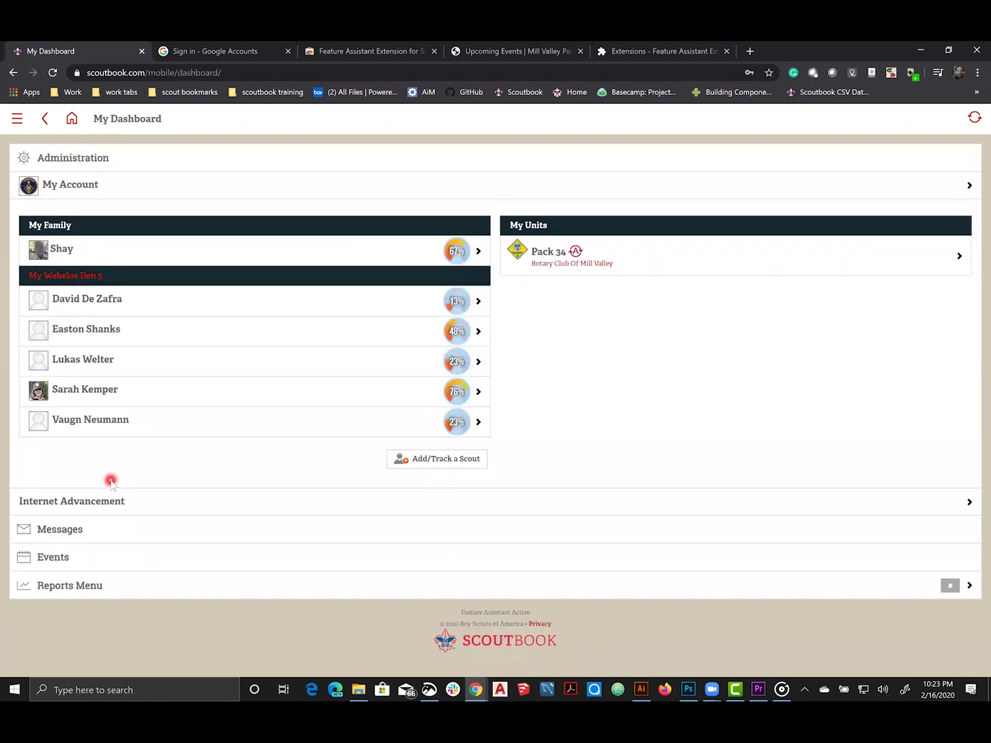
{"action": "left_click", "coordinate": [55, 158]}
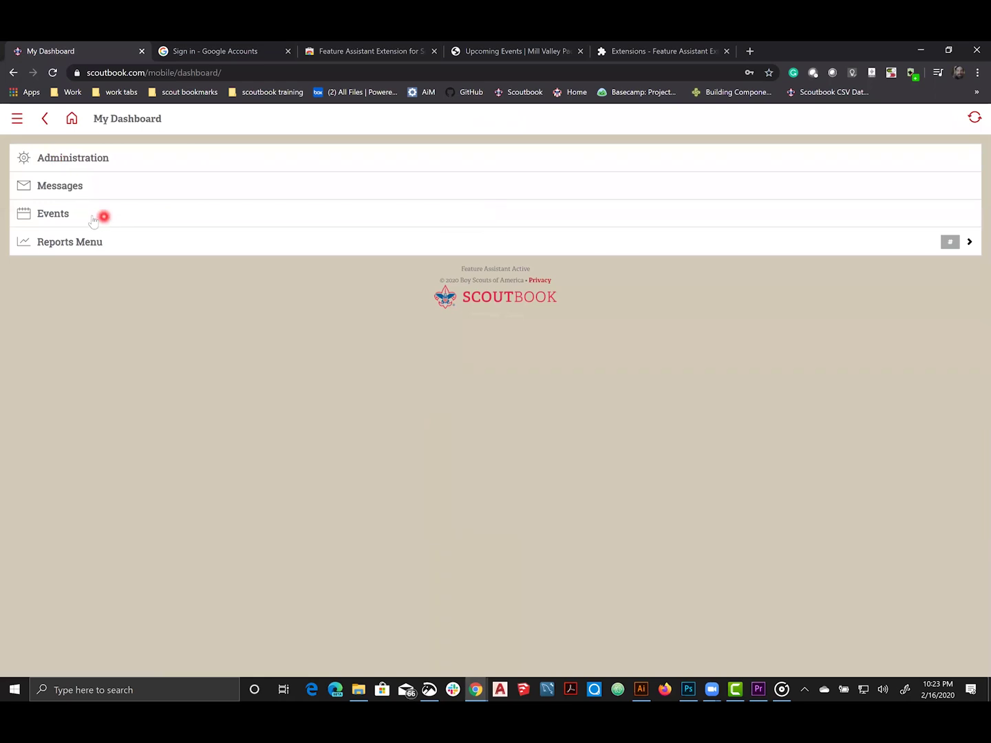
{"action": "left_click", "coordinate": [56, 214]}
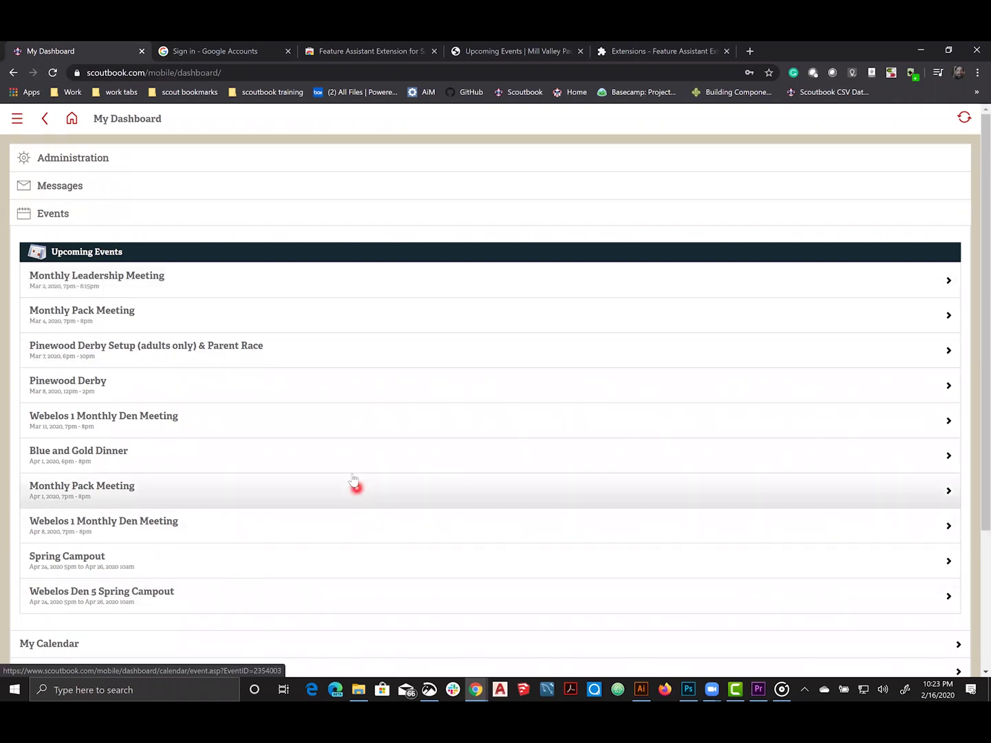
{"action": "left_click", "coordinate": [100, 253]}
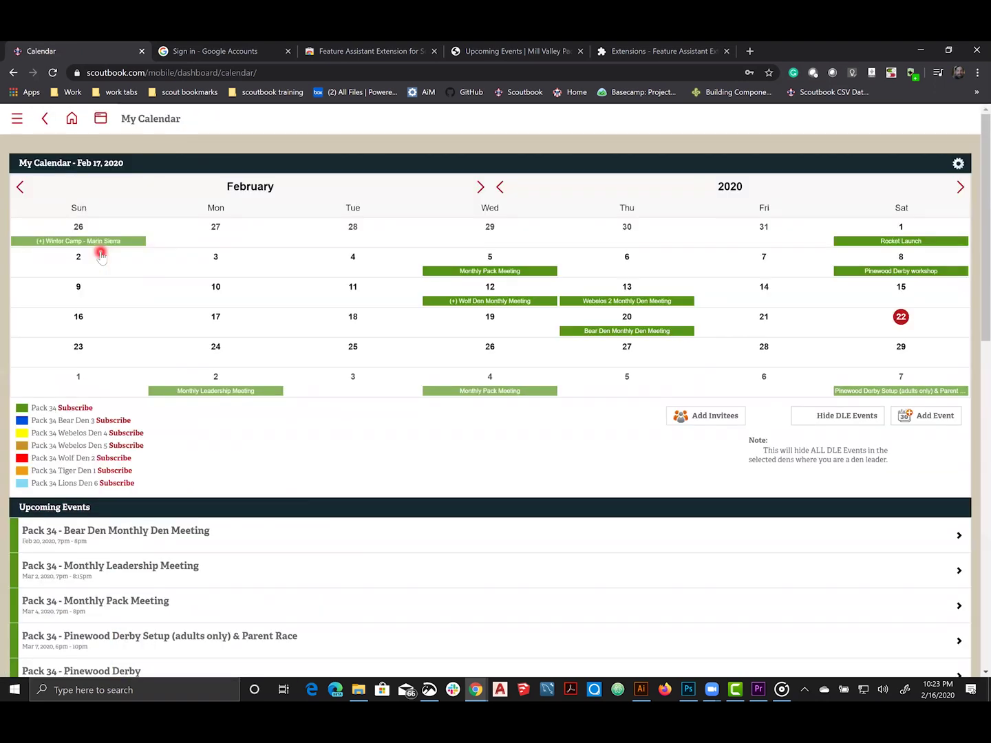
Step: Review the February 2020 calendar and its upcoming events, and compare them with the Upcoming Events page on the pack website
{"action": "left_click", "coordinate": [387, 436]}
{"action": "left_click", "coordinate": [395, 457]}
{"action": "scroll", "coordinate": [582, 497], "scroll_direction": "down", "scroll_amount": 1}
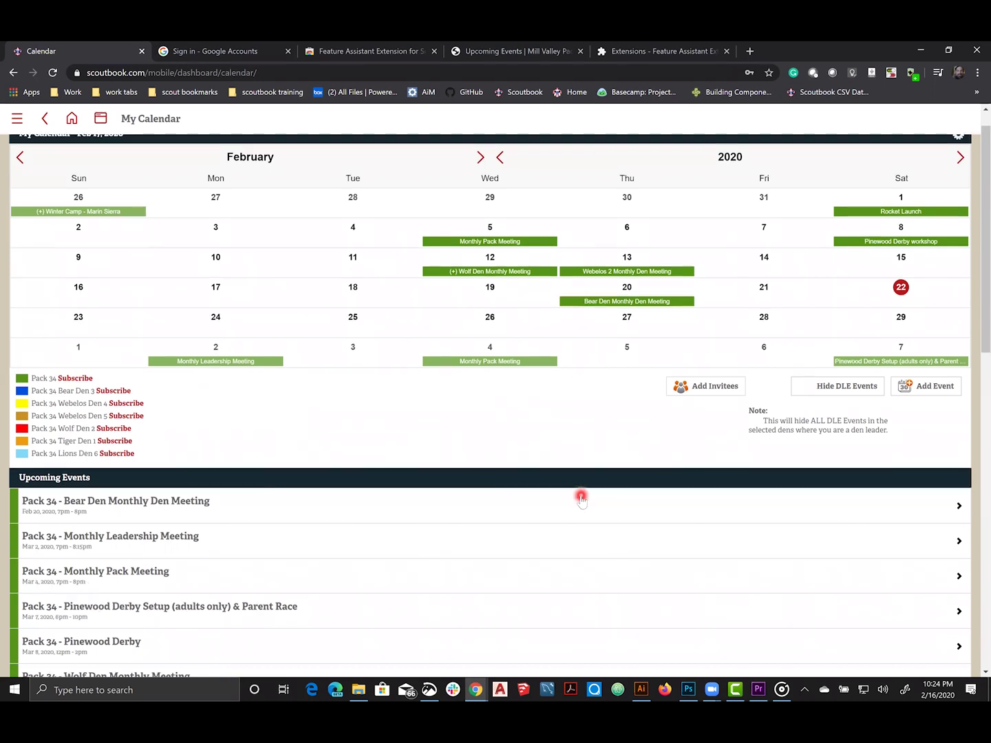
{"action": "scroll", "coordinate": [581, 497], "scroll_direction": "down", "scroll_amount": 5}
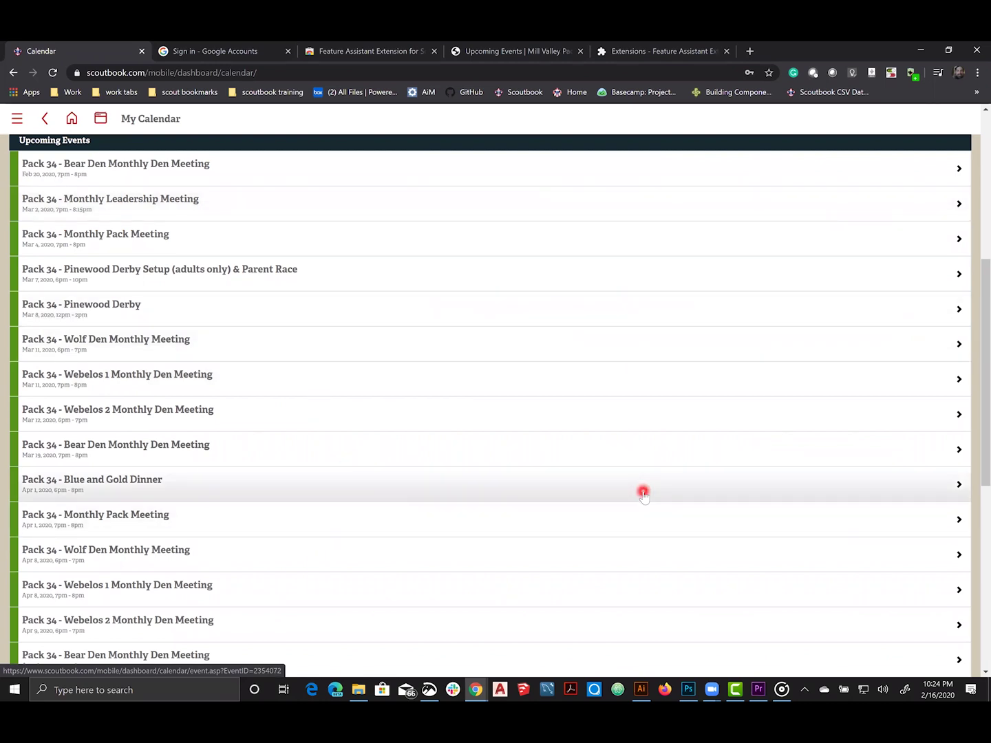
{"action": "scroll", "coordinate": [643, 494], "scroll_direction": "up", "scroll_amount": 5}
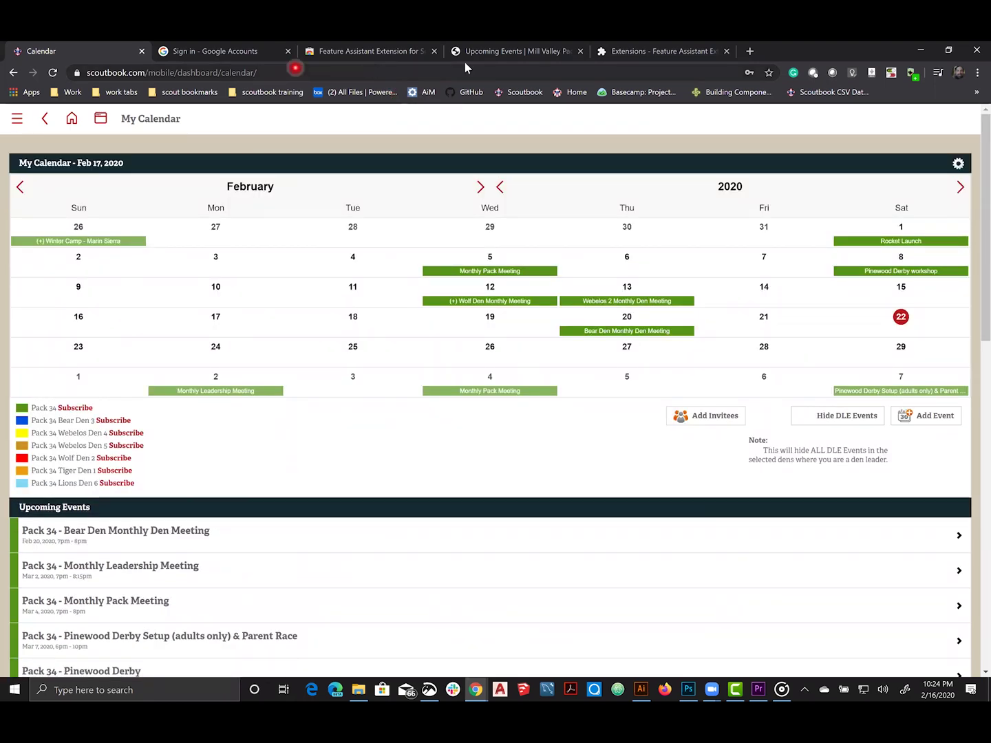
{"action": "left_click", "coordinate": [531, 58]}
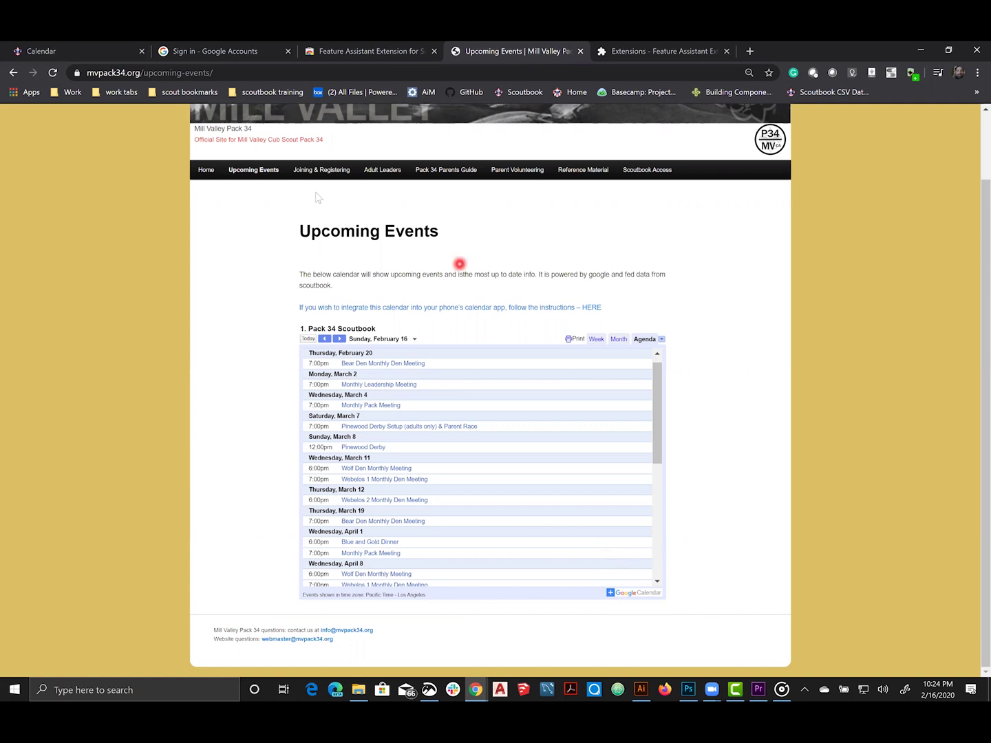
{"action": "left_click", "coordinate": [102, 54]}
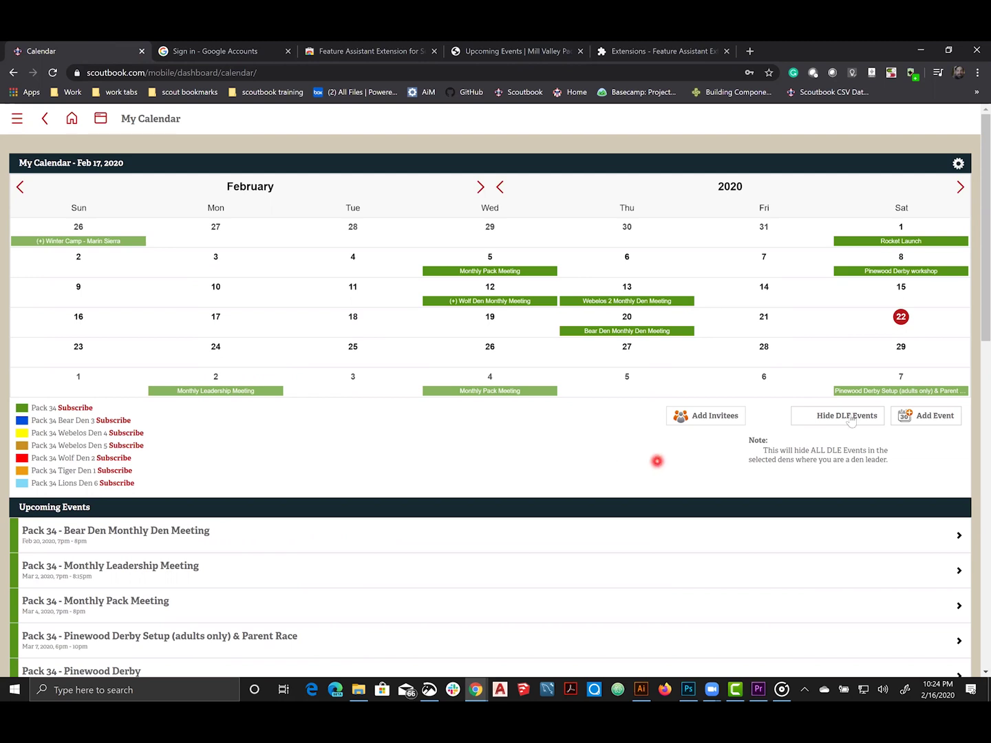
Step: Open the February 8 Pinewood Derby workshop, review its invitees, attendance and details, and bring up its edit form
{"action": "left_click", "coordinate": [900, 273]}
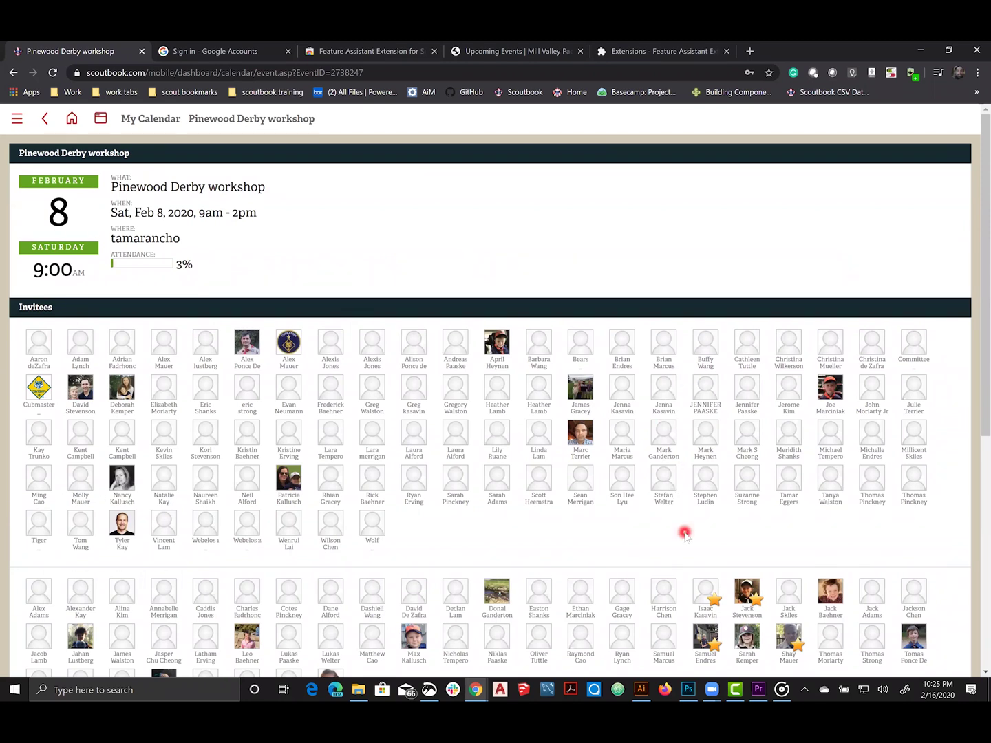
{"action": "scroll", "coordinate": [684, 535], "scroll_direction": "down", "scroll_amount": 1}
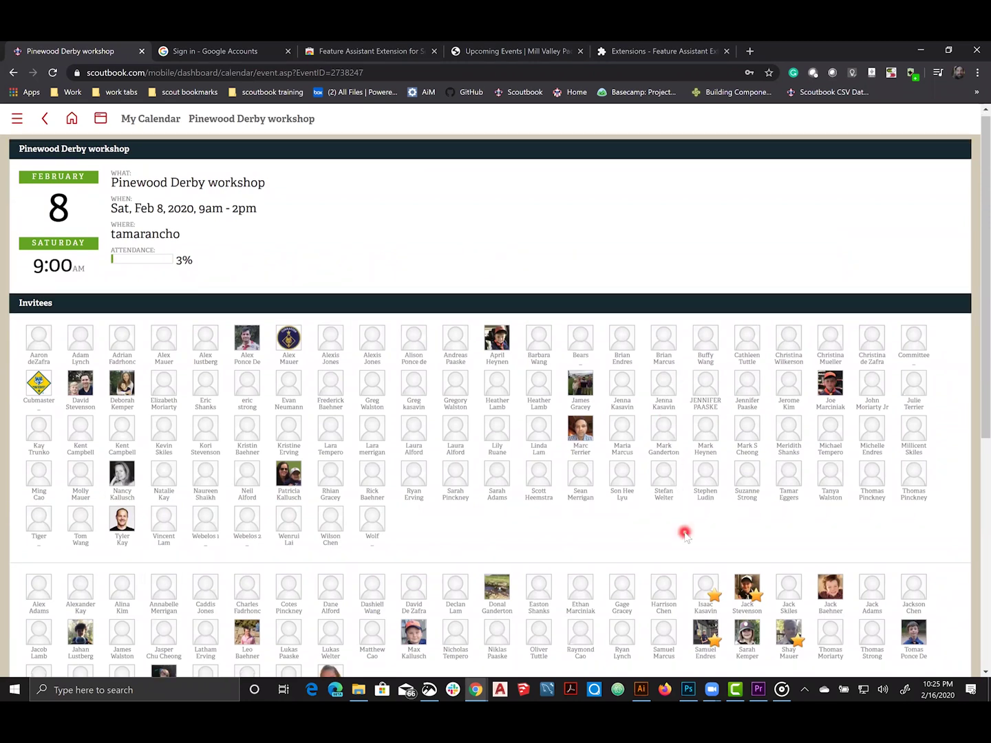
{"action": "scroll", "coordinate": [684, 536], "scroll_direction": "down", "scroll_amount": 5}
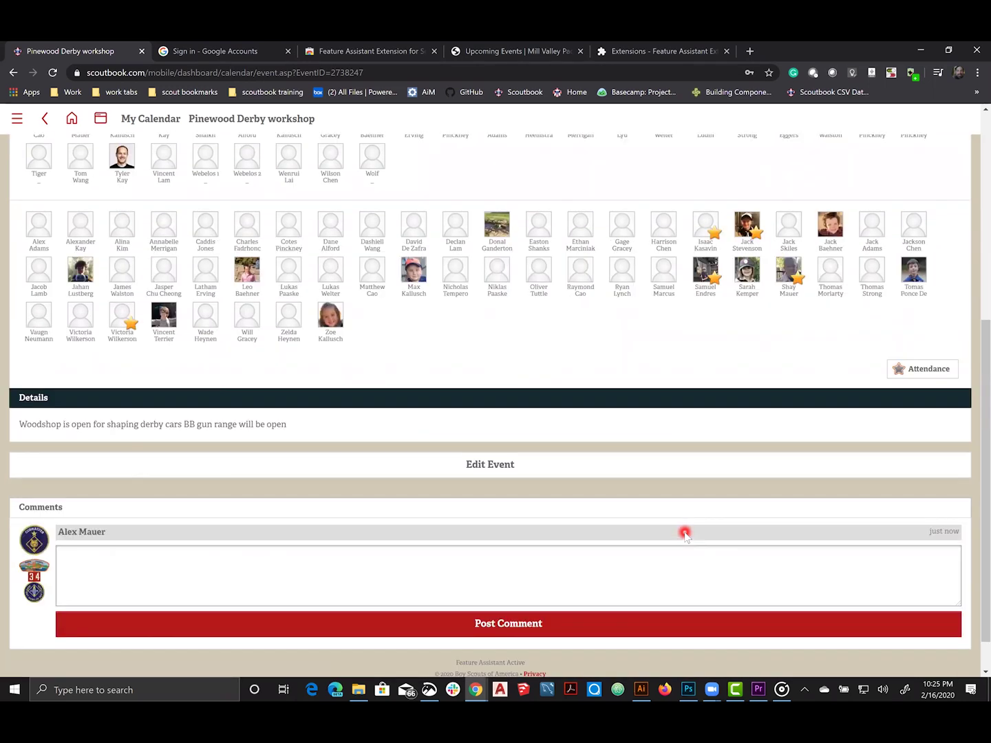
{"action": "scroll", "coordinate": [685, 535], "scroll_direction": "up", "scroll_amount": 4}
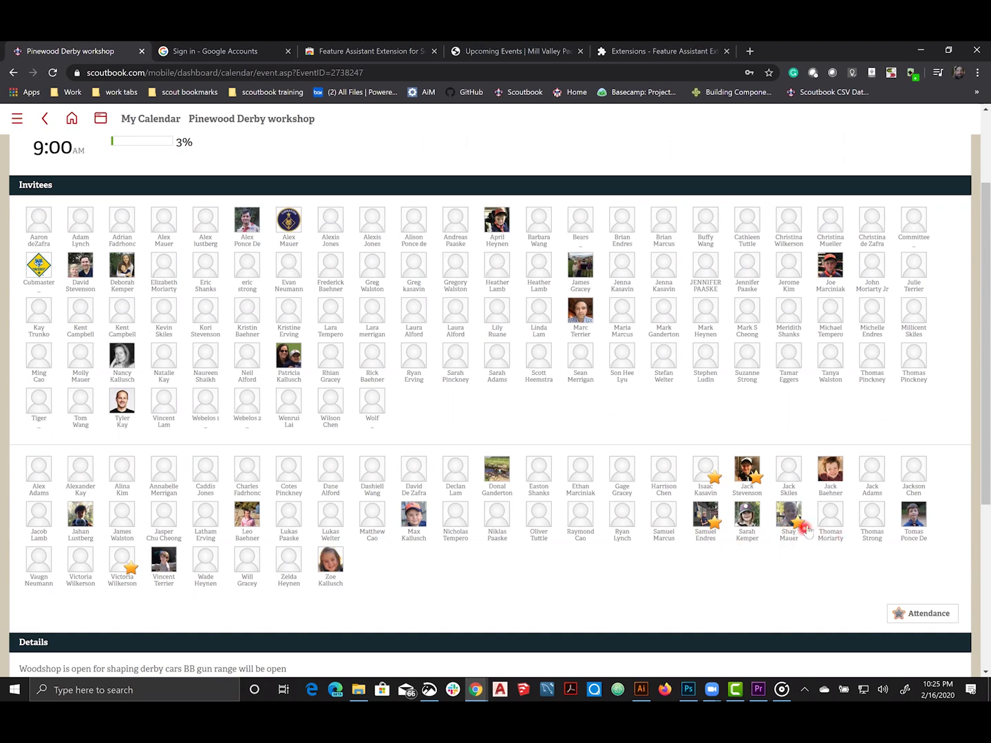
{"action": "scroll", "coordinate": [611, 565], "scroll_direction": "up", "scroll_amount": 2}
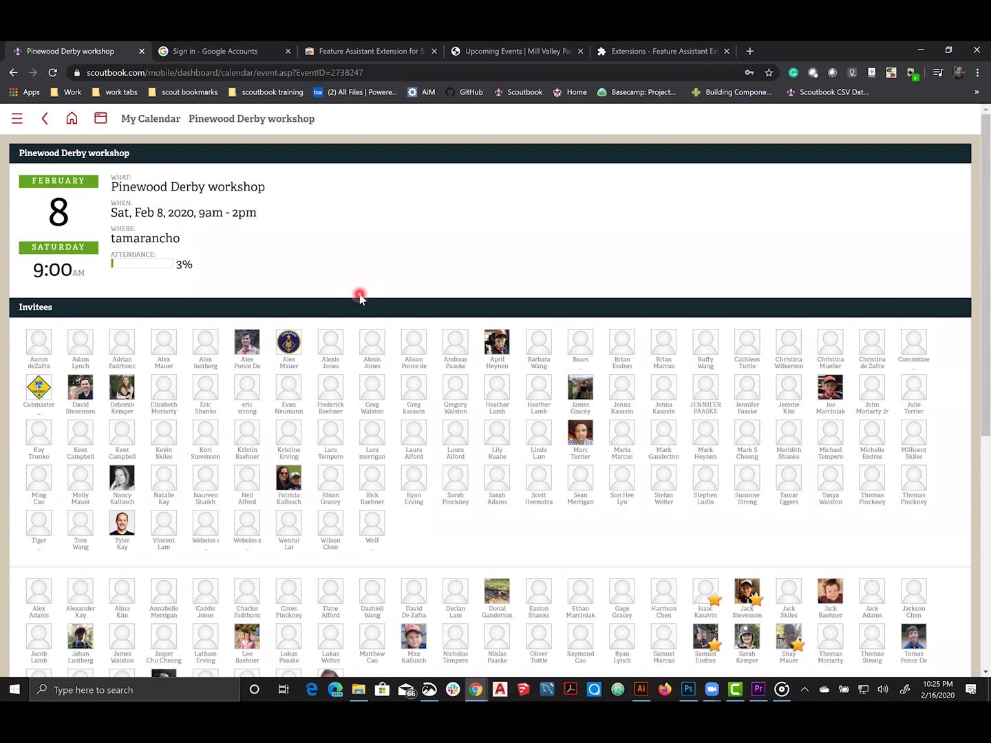
{"action": "scroll", "coordinate": [359, 297], "scroll_direction": "down", "scroll_amount": 6}
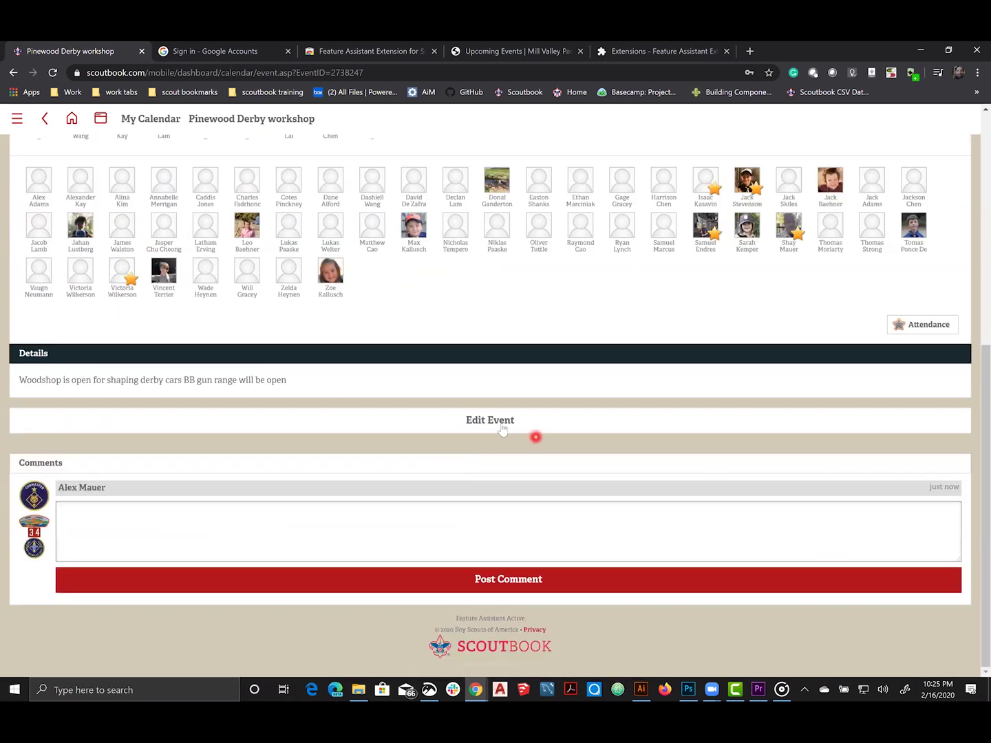
{"action": "left_click", "coordinate": [503, 426]}
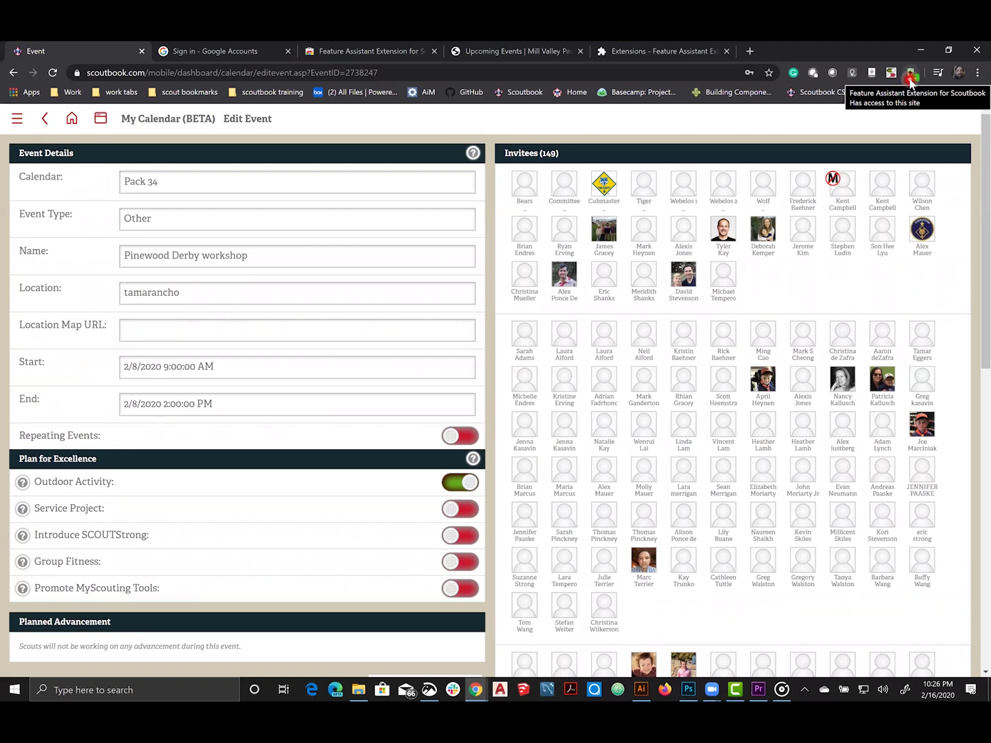
Step: Open the Feature Assistant extension's help documents and review its calendar, import, connection and training features
{"action": "left_click", "coordinate": [911, 81]}
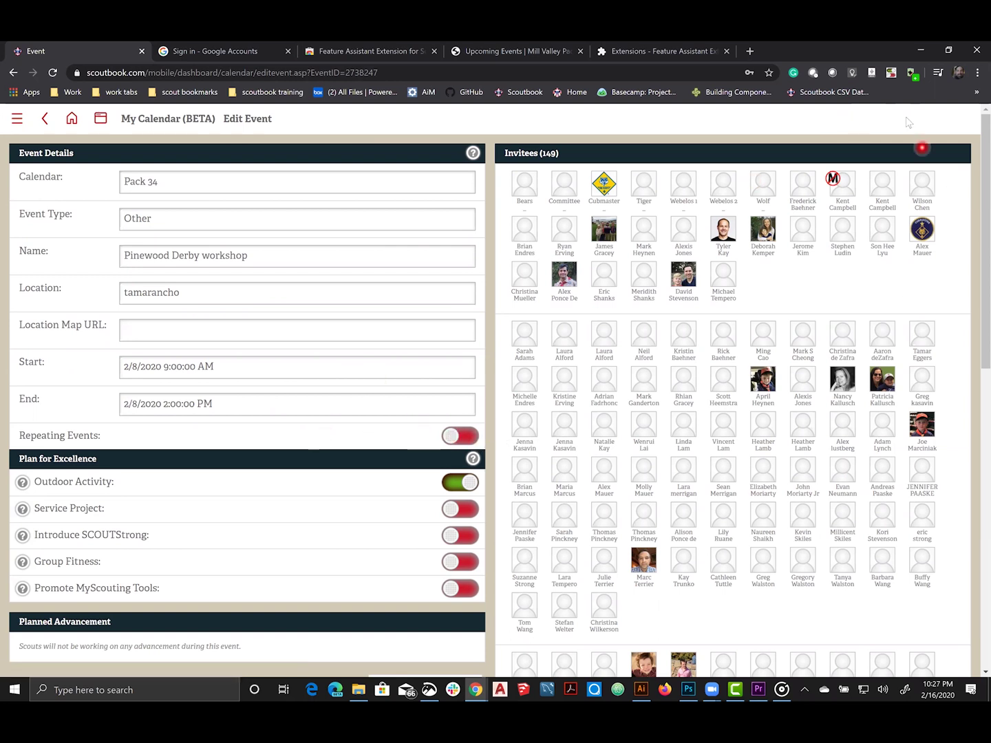
{"action": "left_click", "coordinate": [912, 73]}
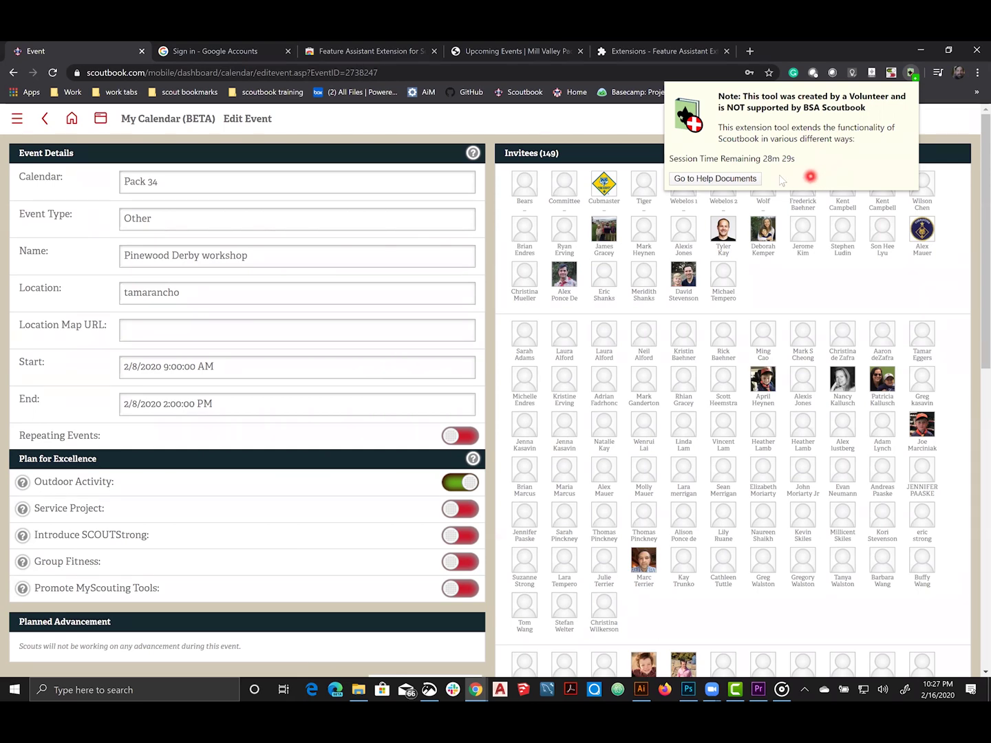
{"action": "left_click", "coordinate": [745, 178]}
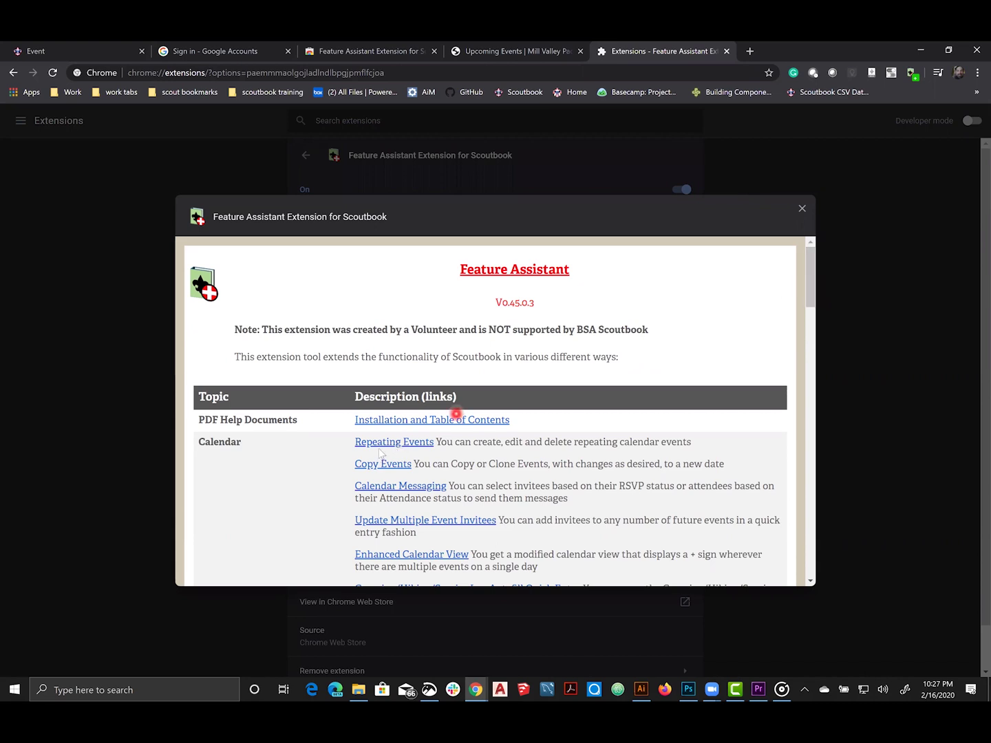
{"action": "mouse_move", "coordinate": [382, 468]}
{"action": "left_mouse_down"}
{"action": "mouse_move", "coordinate": [323, 466]}
{"action": "mouse_move", "coordinate": [377, 464]}
{"action": "left_mouse_up"}
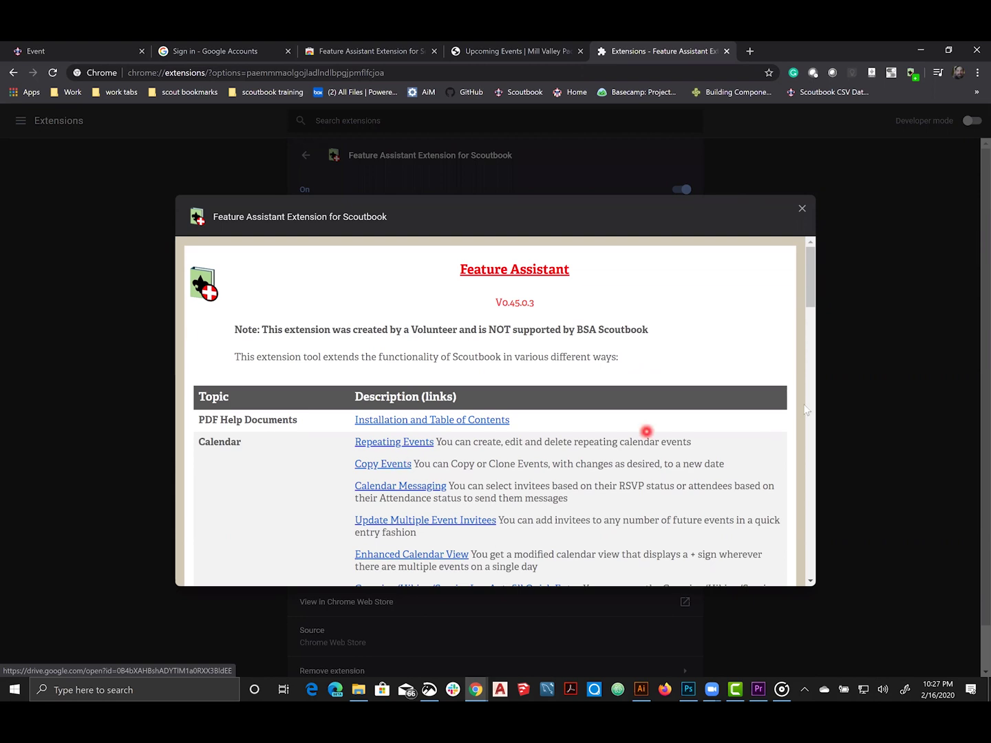
{"action": "left_click_drag", "start_coordinate": [811, 300], "coordinate": [810, 323]}
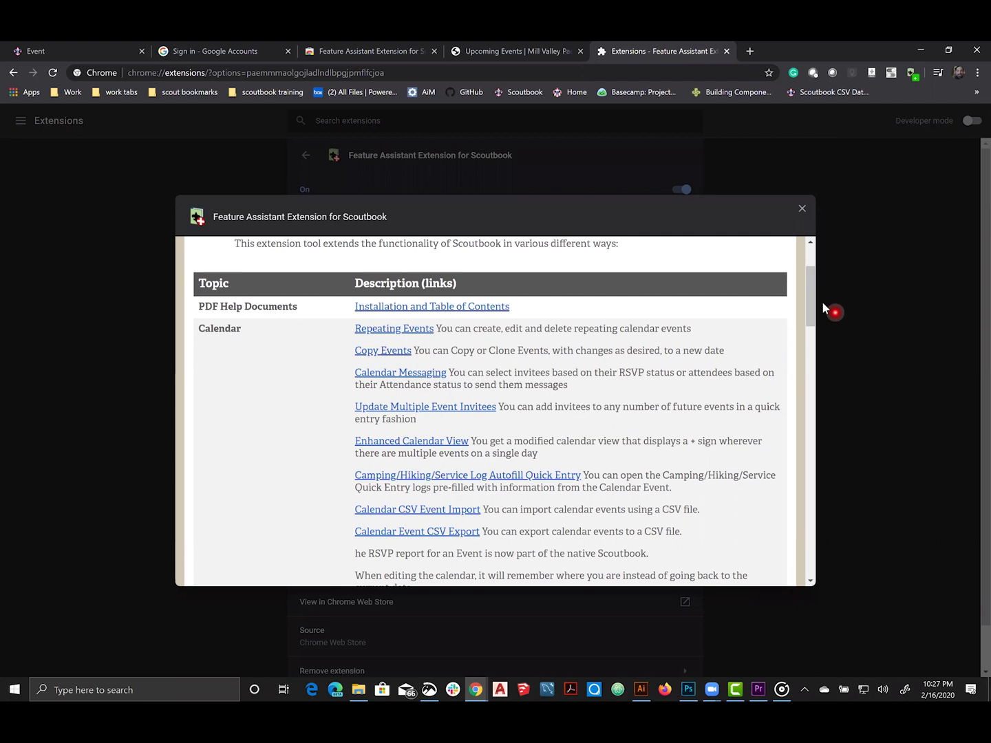
{"action": "left_click_drag", "start_coordinate": [812, 304], "coordinate": [812, 304]}
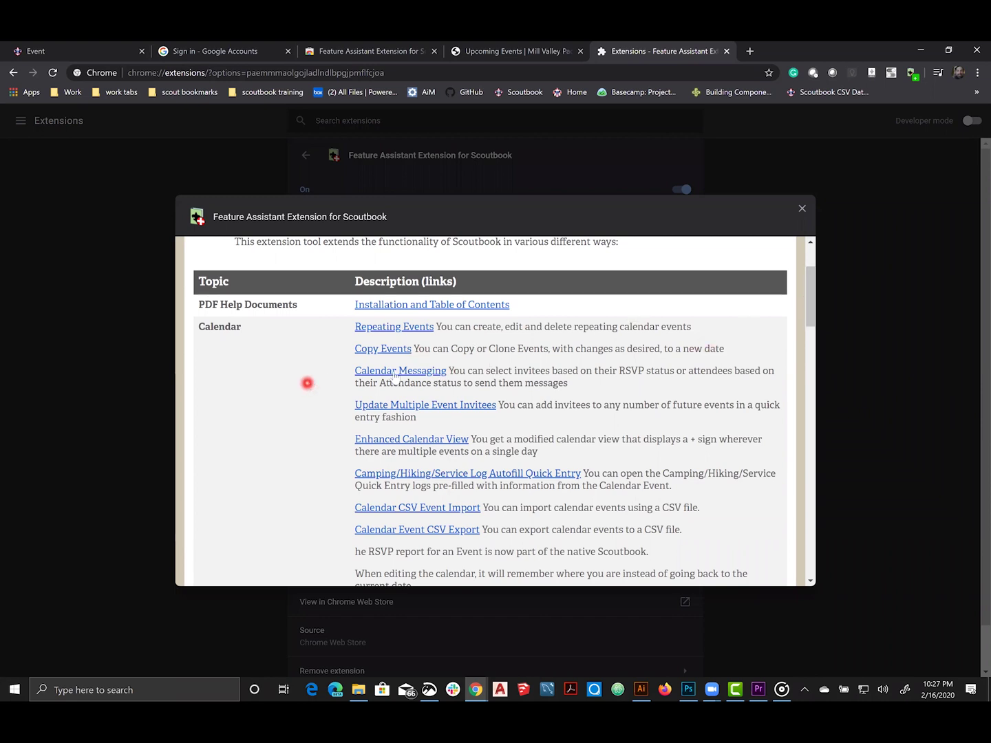
{"action": "left_click_drag", "start_coordinate": [515, 372], "coordinate": [633, 371]}
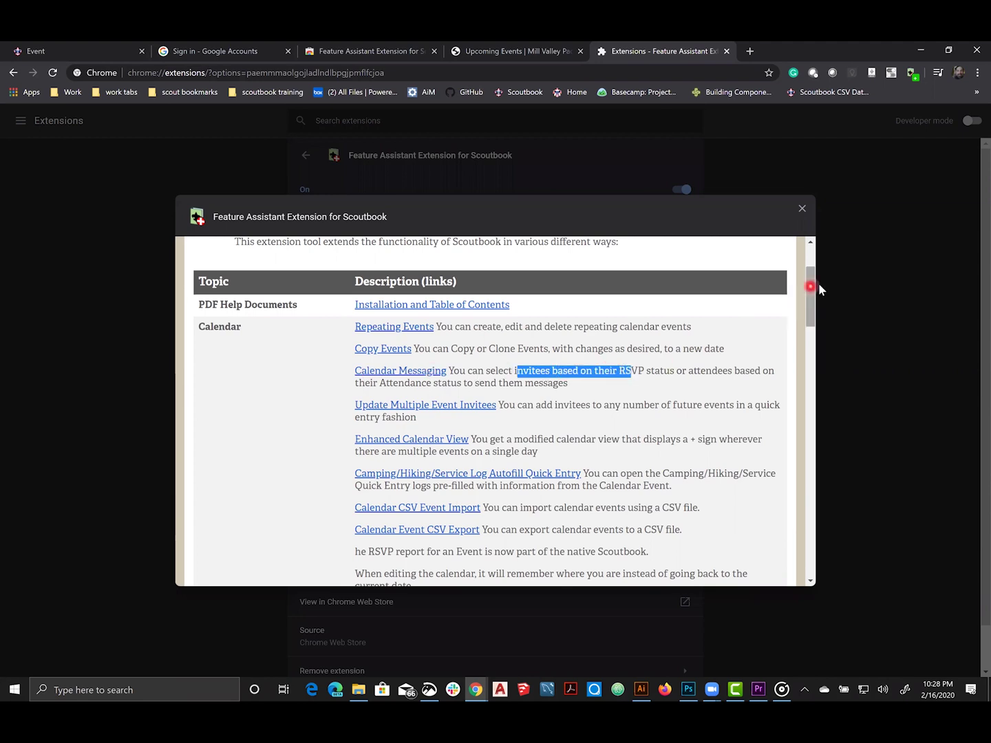
{"action": "left_click_drag", "start_coordinate": [811, 302], "coordinate": [812, 308]}
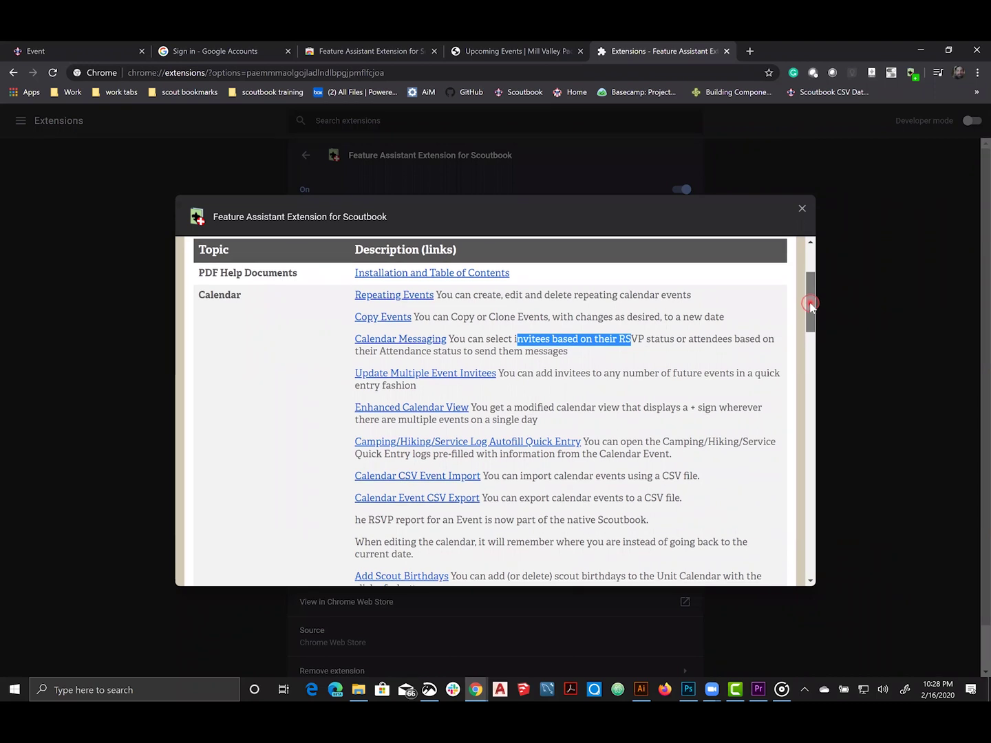
{"action": "mouse_move", "coordinate": [812, 308]}
{"action": "left_mouse_down"}
{"action": "mouse_move", "coordinate": [790, 352]}
{"action": "mouse_move", "coordinate": [807, 358]}
{"action": "mouse_move", "coordinate": [815, 402]}
{"action": "mouse_move", "coordinate": [806, 465]}
{"action": "left_mouse_up"}
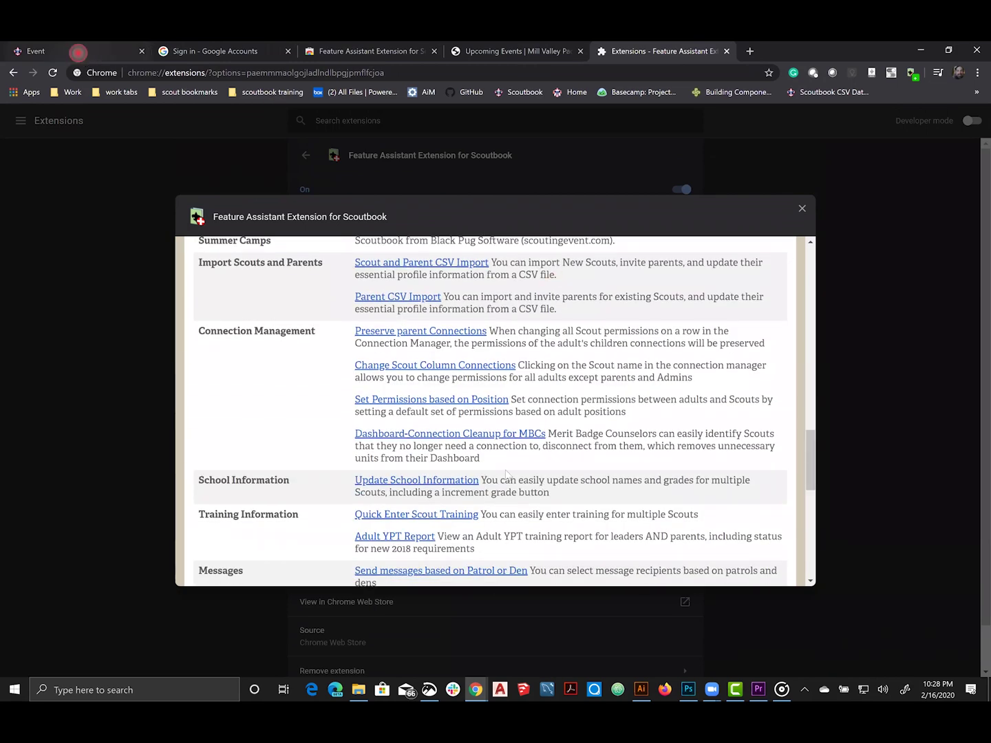
Step: Return to My Calendar, start a new event on February 22, 2020, and assign it to the Pack 34 calendar
{"action": "left_click", "coordinate": [77, 52]}
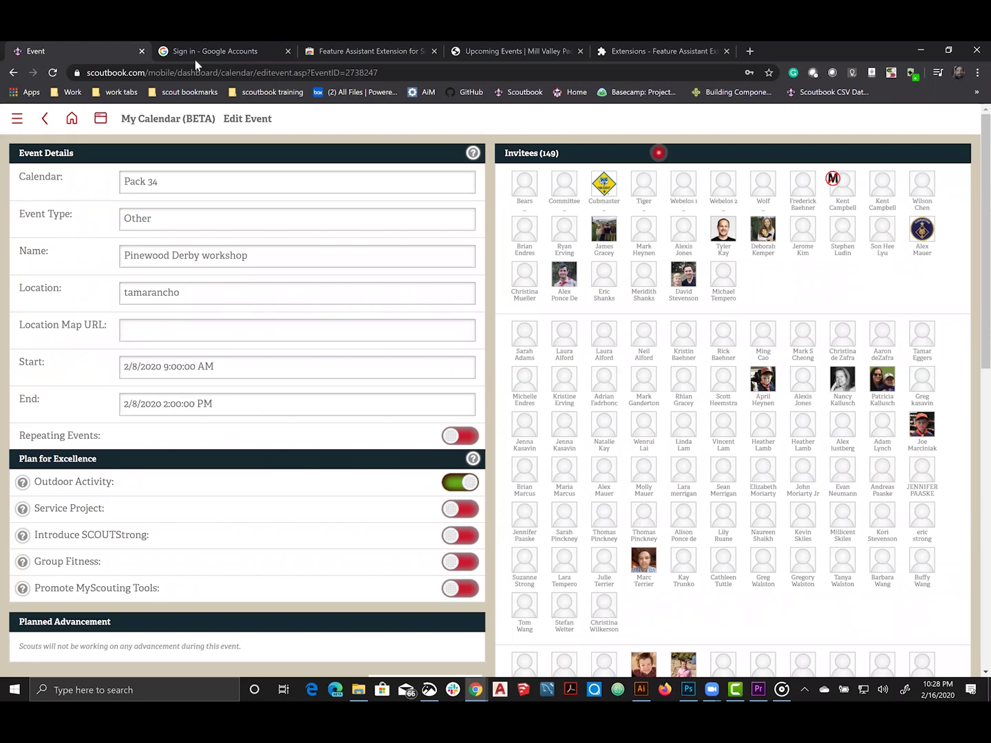
{"action": "left_click", "coordinate": [136, 122]}
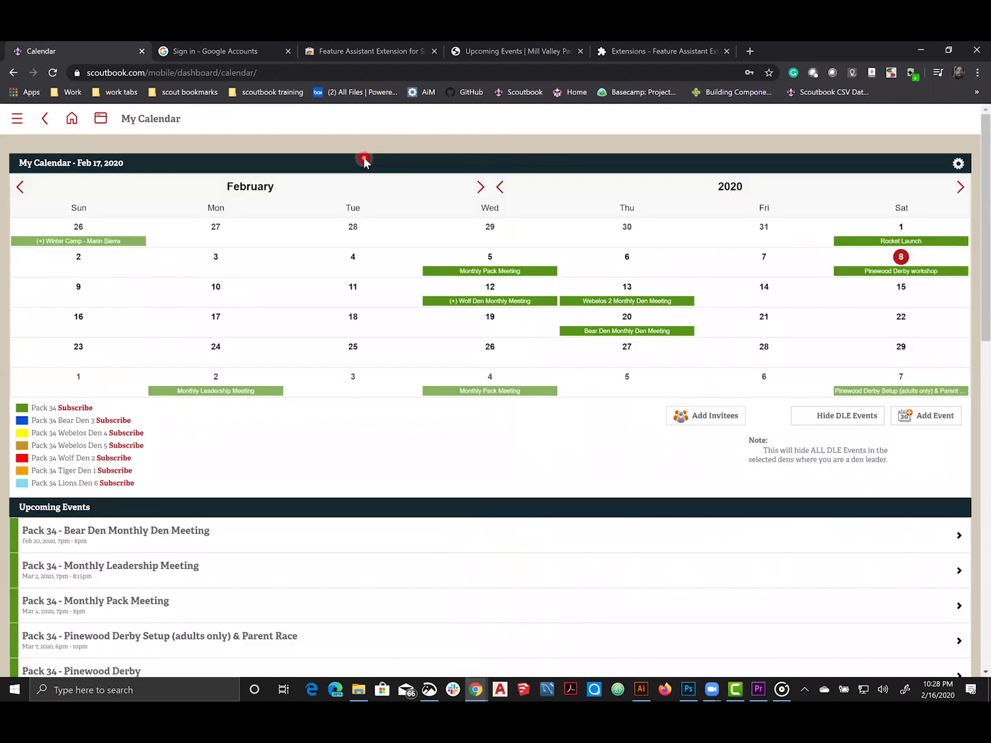
{"action": "left_click", "coordinate": [904, 318]}
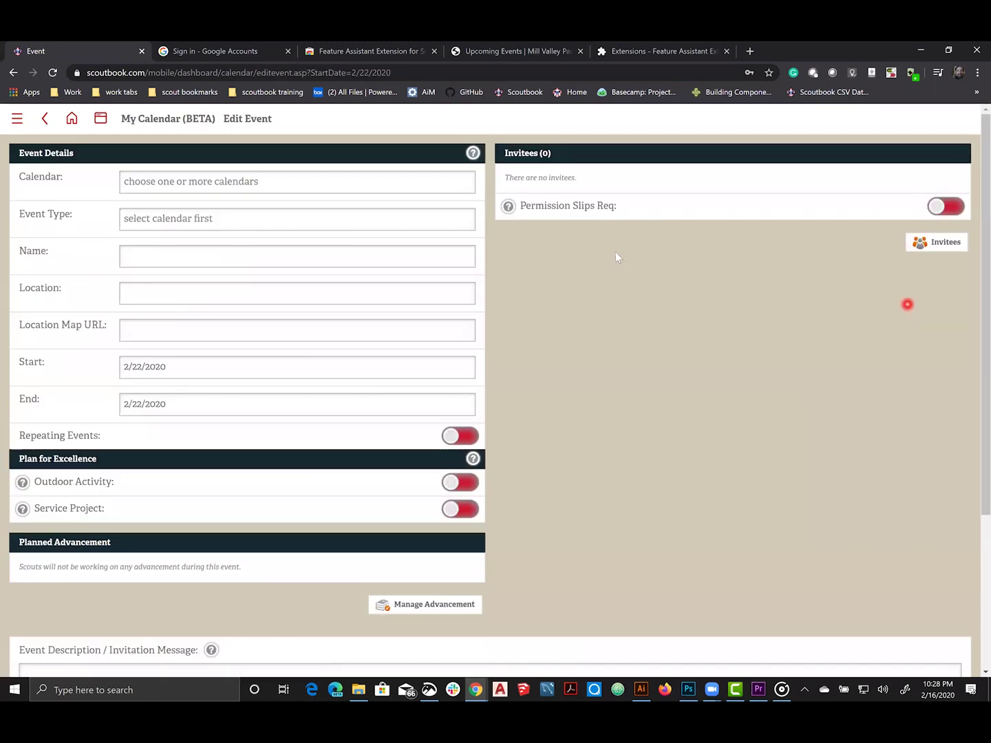
{"action": "left_click", "coordinate": [145, 184]}
{"action": "left_click", "coordinate": [261, 327]}
{"action": "left_click", "coordinate": [375, 217]}
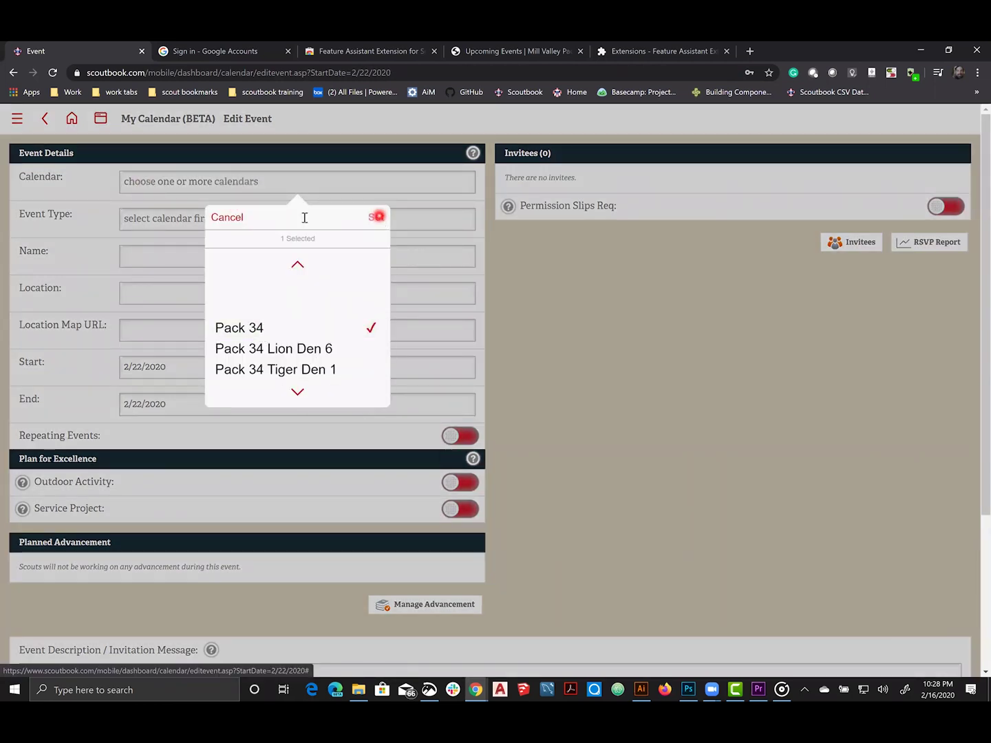
Step: Set the new event's type to Pack Meeting and name it "Feb Pack Meeting"
{"action": "left_click", "coordinate": [289, 216]}
{"action": "left_click", "coordinate": [279, 216]}
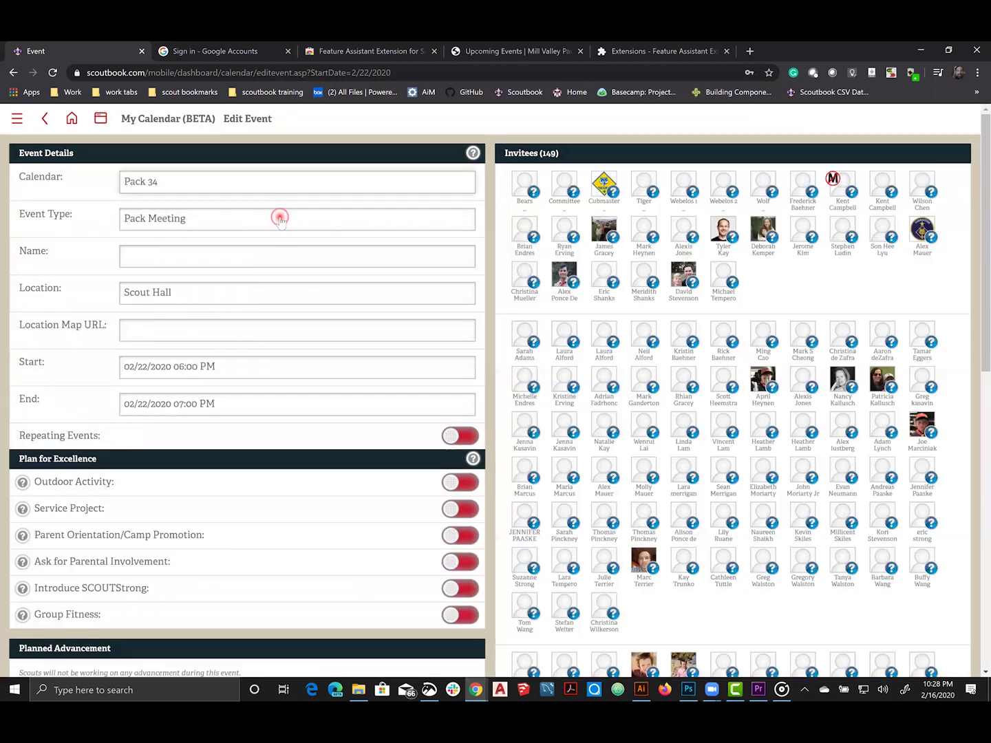
{"action": "left_click", "coordinate": [283, 347]}
{"action": "left_click", "coordinate": [373, 252]}
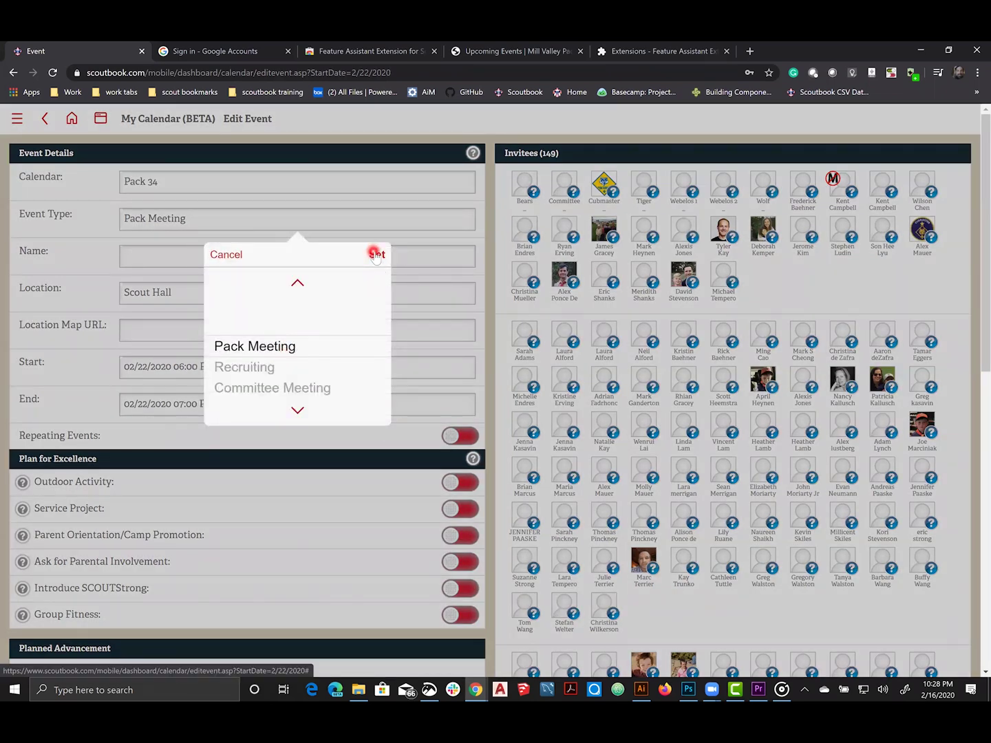
{"action": "left_click", "coordinate": [175, 256]}
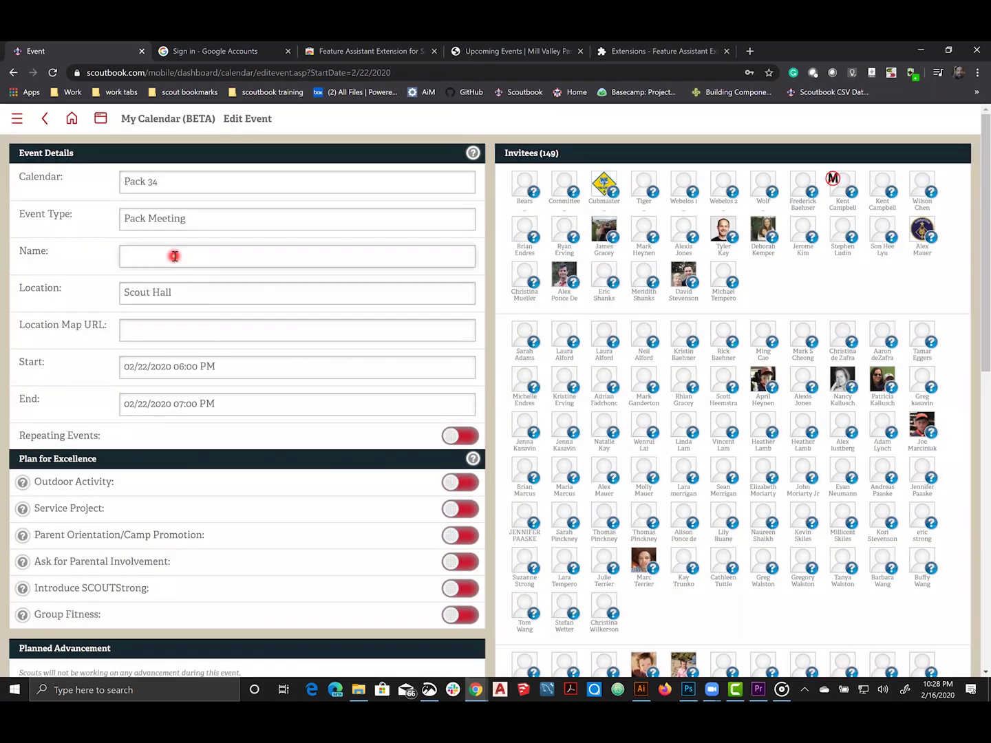
{"action": "type", "text": "Feb Pack Meeting"}
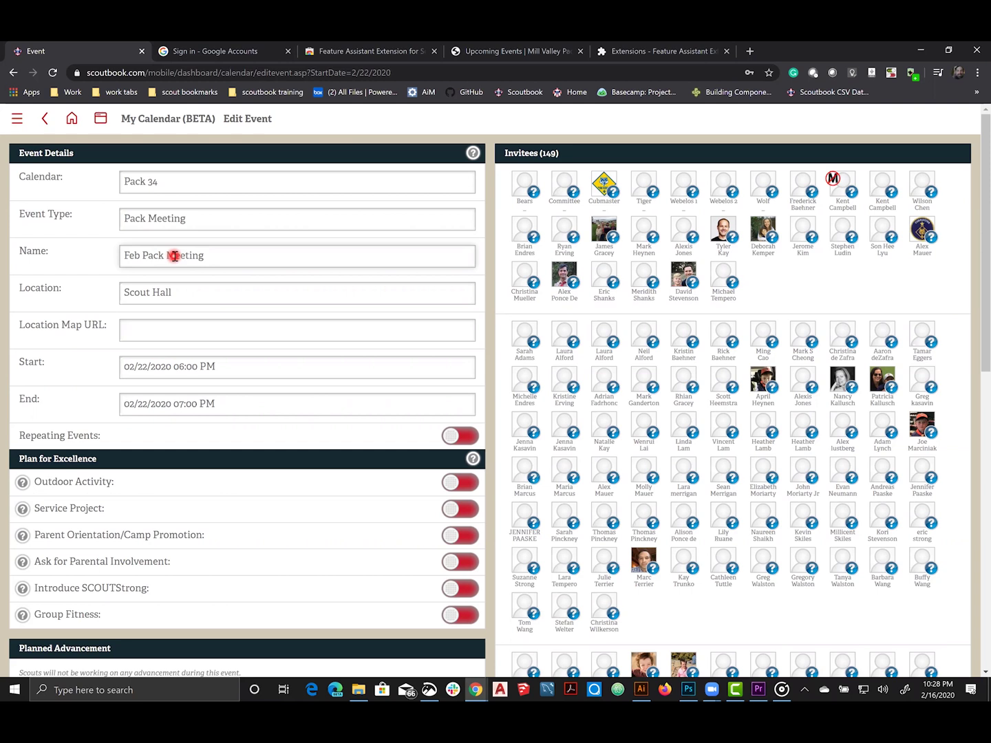
{"action": "left_click", "coordinate": [196, 294]}
{"action": "left_click", "coordinate": [129, 333]}
{"action": "left_click", "coordinate": [152, 332]}
Step: Turn on repeating events, examine the interval choices without setting one, and turn repeating off again
{"action": "left_click", "coordinate": [452, 439]}
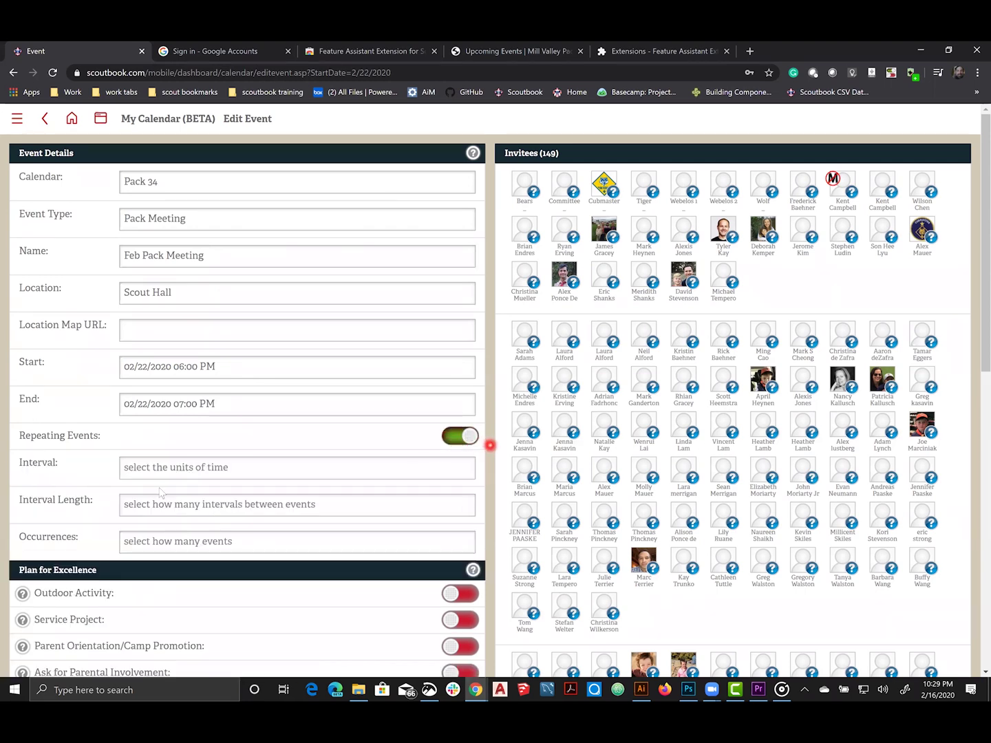
{"action": "left_click", "coordinate": [252, 472]}
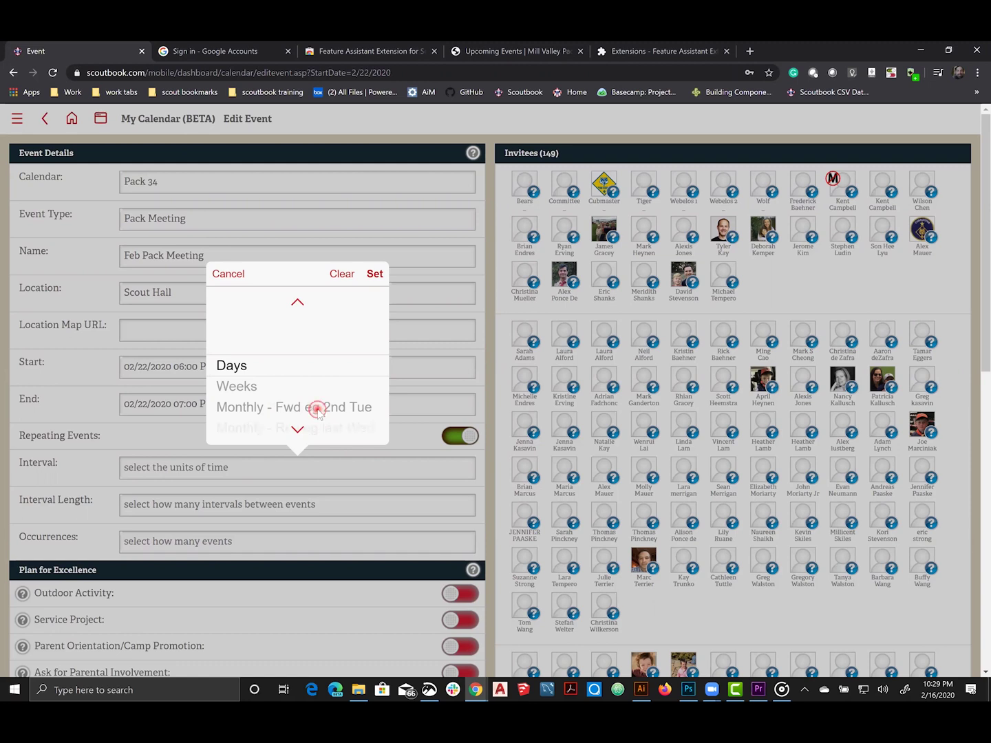
{"action": "left_click", "coordinate": [316, 407]}
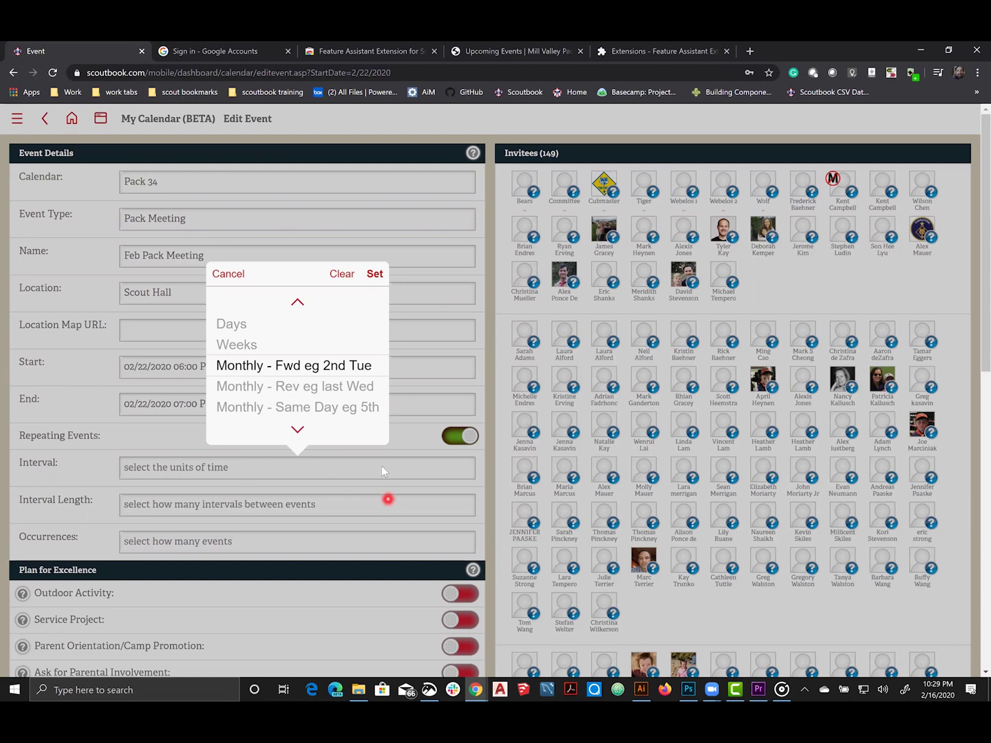
{"action": "left_click", "coordinate": [232, 281]}
{"action": "left_click", "coordinate": [335, 510]}
{"action": "left_click", "coordinate": [219, 281]}
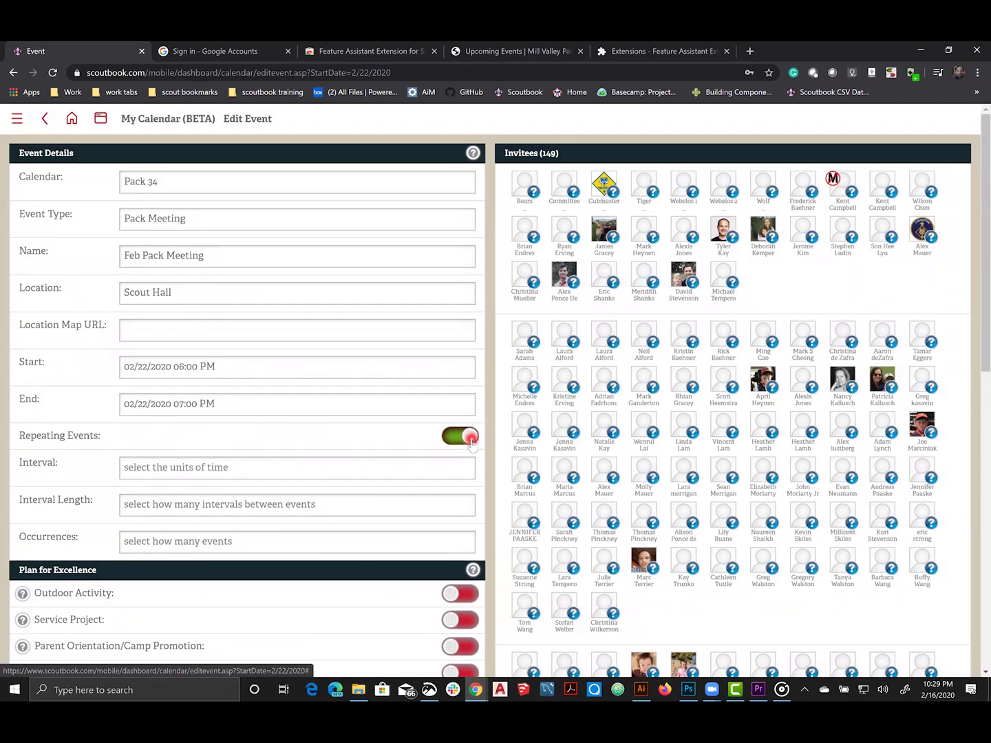
{"action": "left_click", "coordinate": [441, 439]}
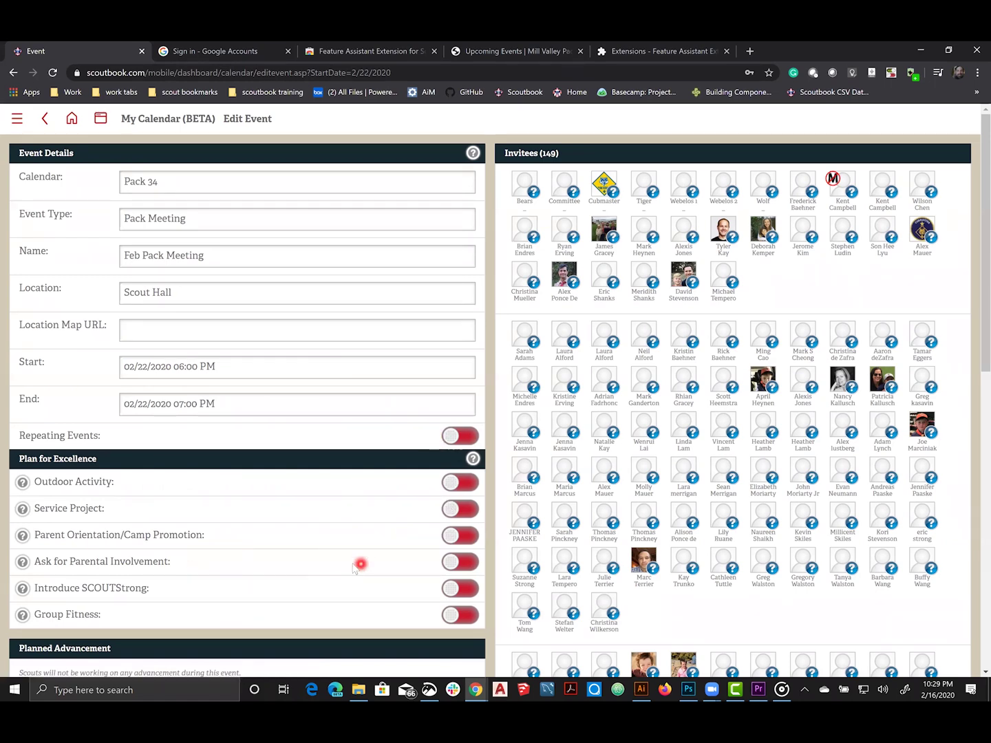
Step: Browse the advancement choices for the event, including Bear Awards, and leave without selecting any
{"action": "scroll", "coordinate": [354, 568], "scroll_direction": "down", "scroll_amount": 3}
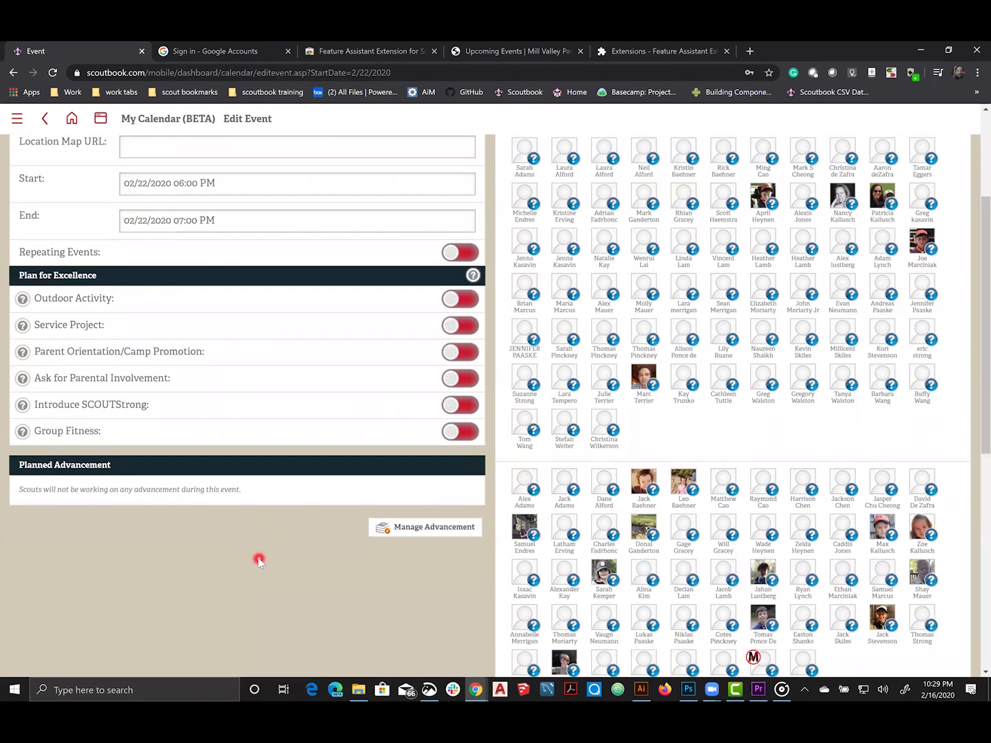
{"action": "left_click", "coordinate": [433, 535]}
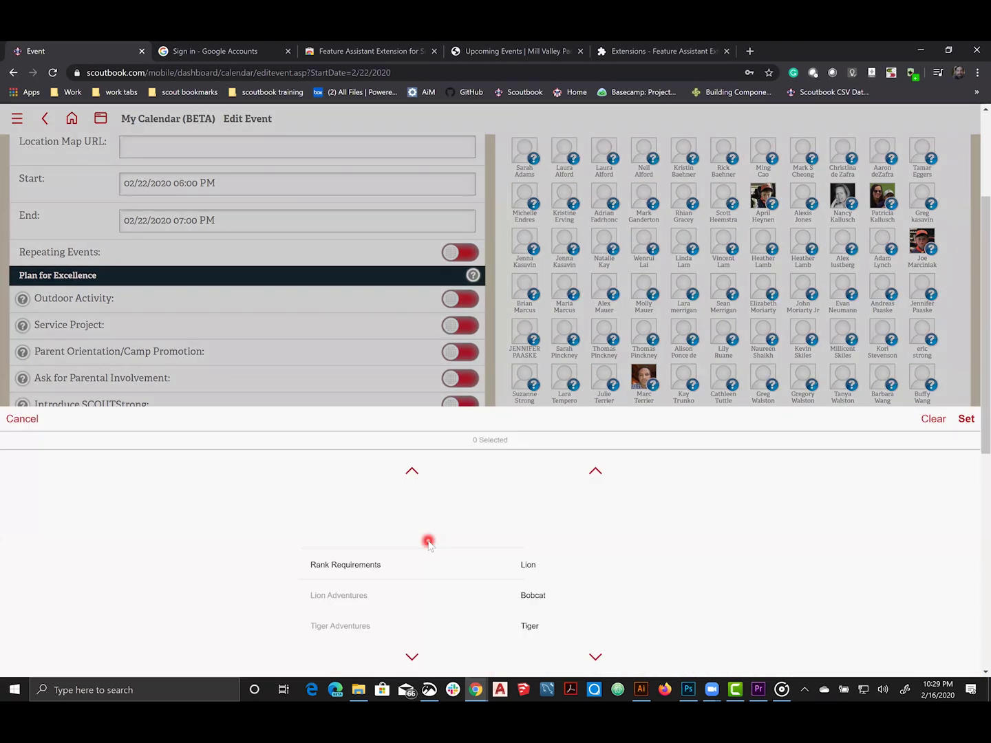
{"action": "left_click", "coordinate": [430, 599]}
{"action": "scroll", "coordinate": [432, 599], "scroll_direction": "down", "scroll_amount": 4}
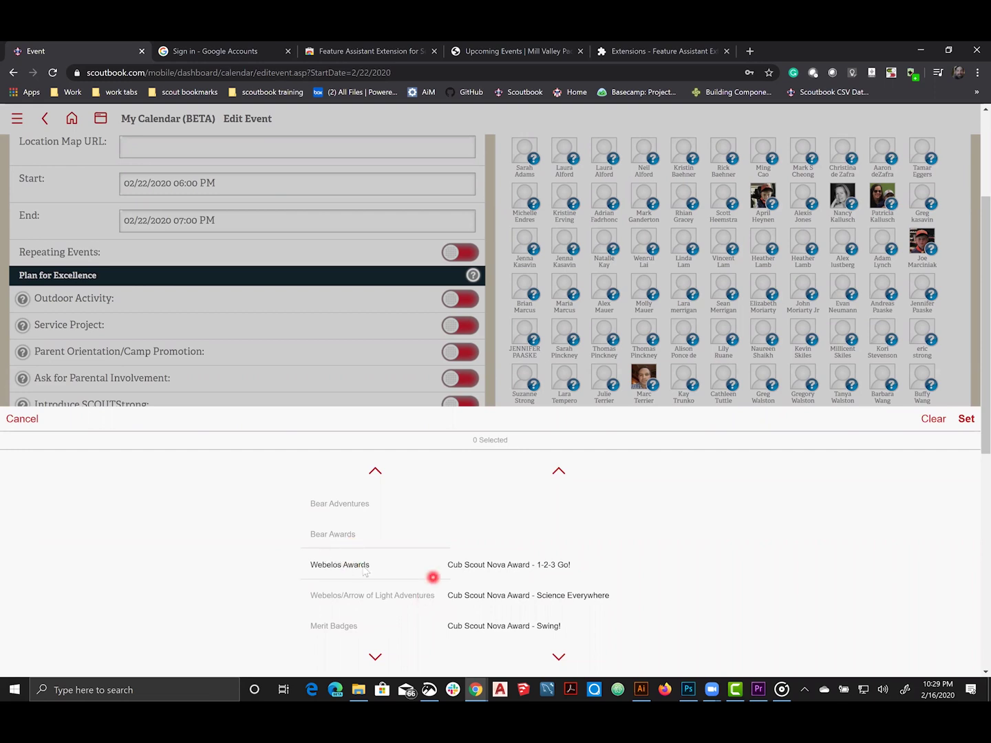
{"action": "left_click", "coordinate": [332, 540]}
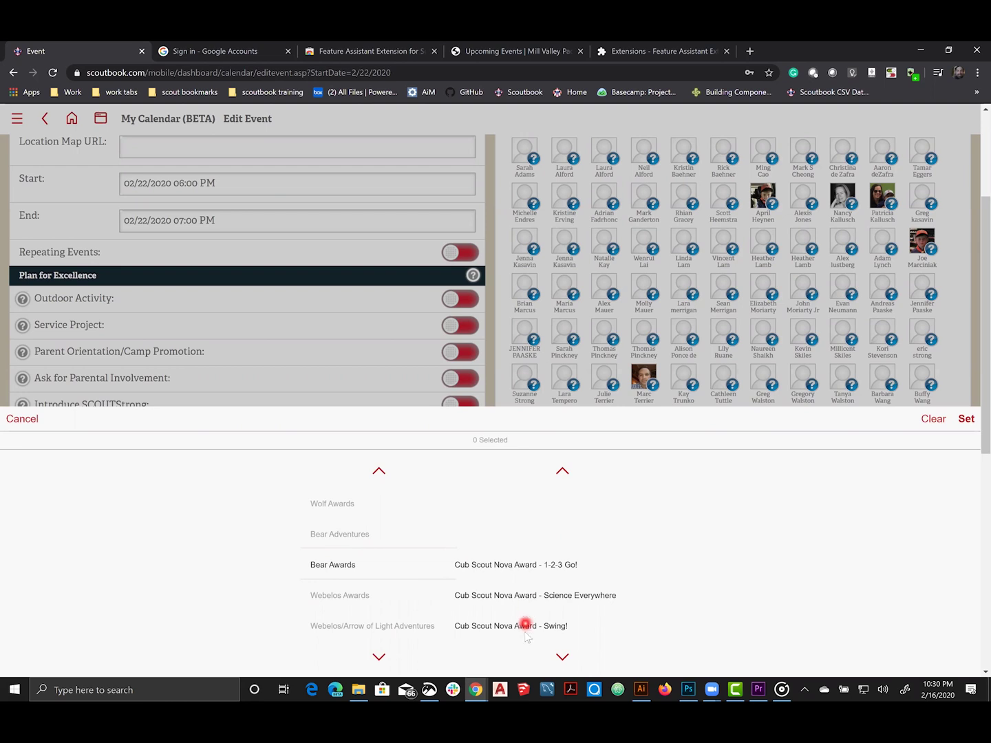
{"action": "scroll", "coordinate": [557, 613], "scroll_direction": "down", "scroll_amount": 4}
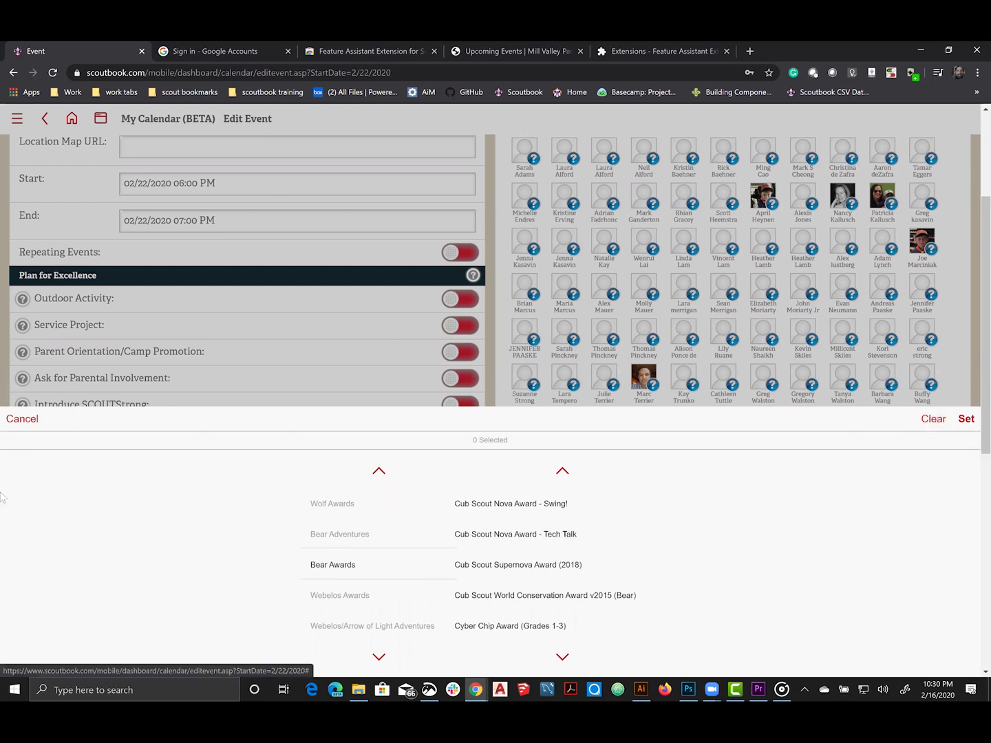
{"action": "left_click", "coordinate": [26, 419]}
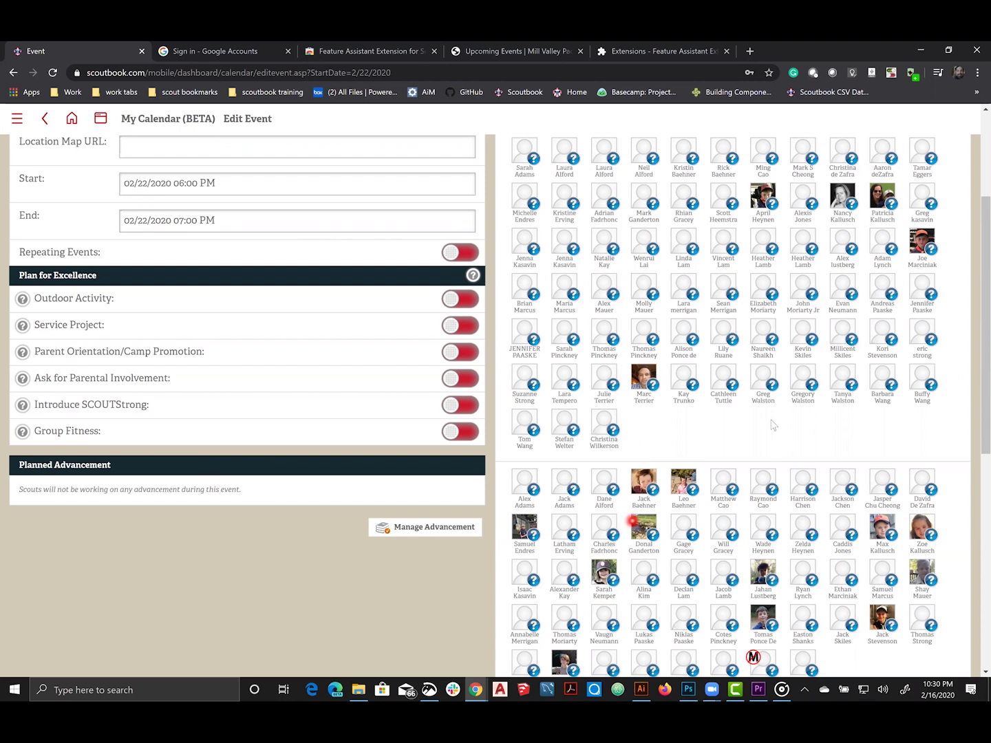
Step: Turn RSVP off for the event, check how the invitee list changes, and turn RSVP back on
{"action": "scroll", "coordinate": [762, 436], "scroll_direction": "up", "scroll_amount": 3}
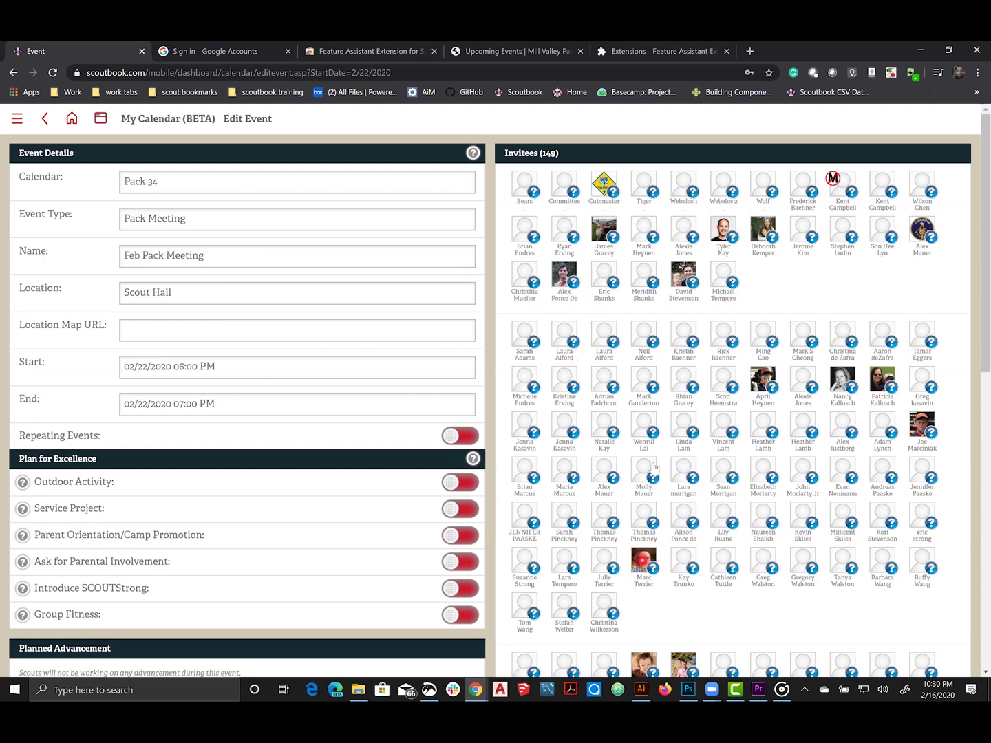
{"action": "scroll", "coordinate": [660, 372], "scroll_direction": "down", "scroll_amount": 1}
{"action": "scroll", "coordinate": [665, 369], "scroll_direction": "down", "scroll_amount": 5}
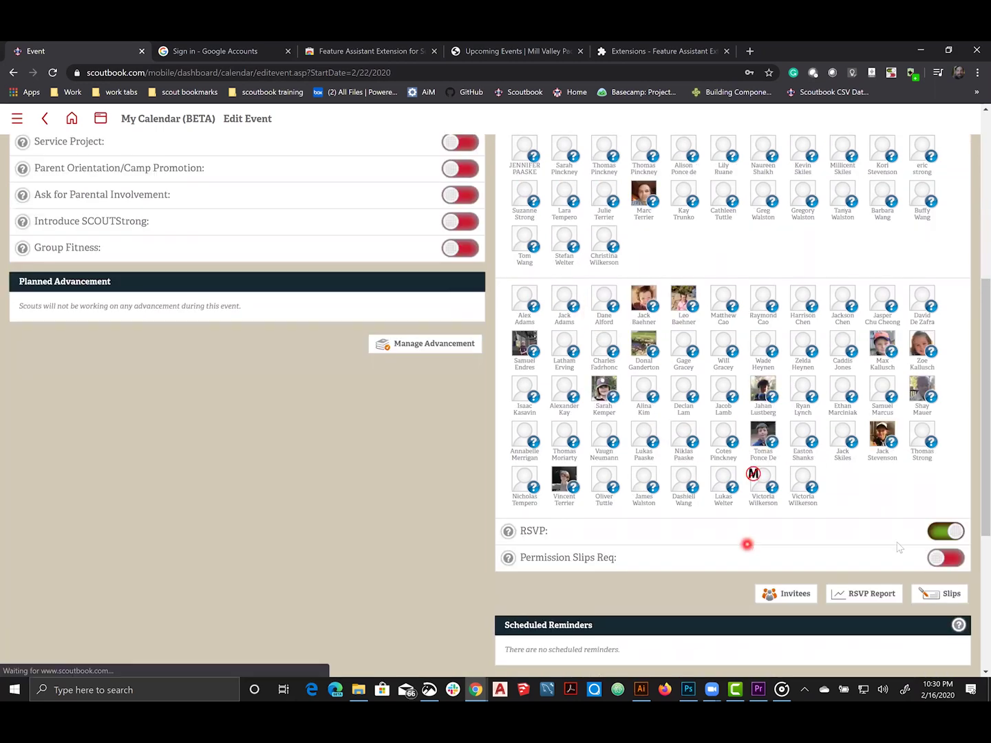
{"action": "left_click", "coordinate": [955, 532]}
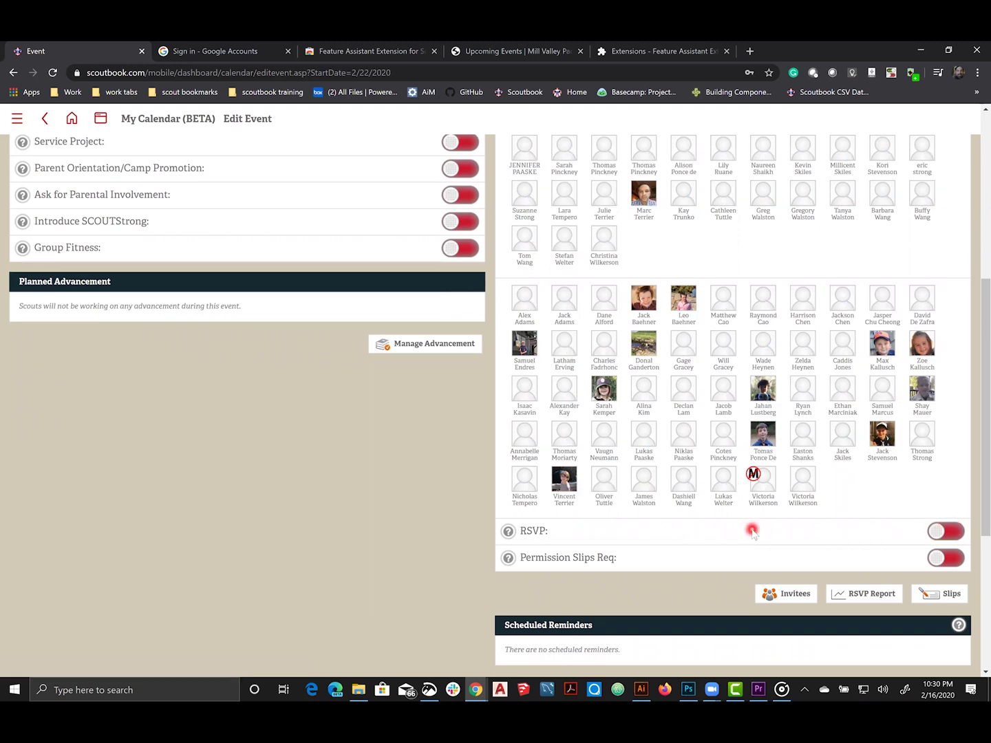
{"action": "scroll", "coordinate": [753, 530], "scroll_direction": "up", "scroll_amount": 4}
{"action": "scroll", "coordinate": [753, 529], "scroll_direction": "up", "scroll_amount": 2}
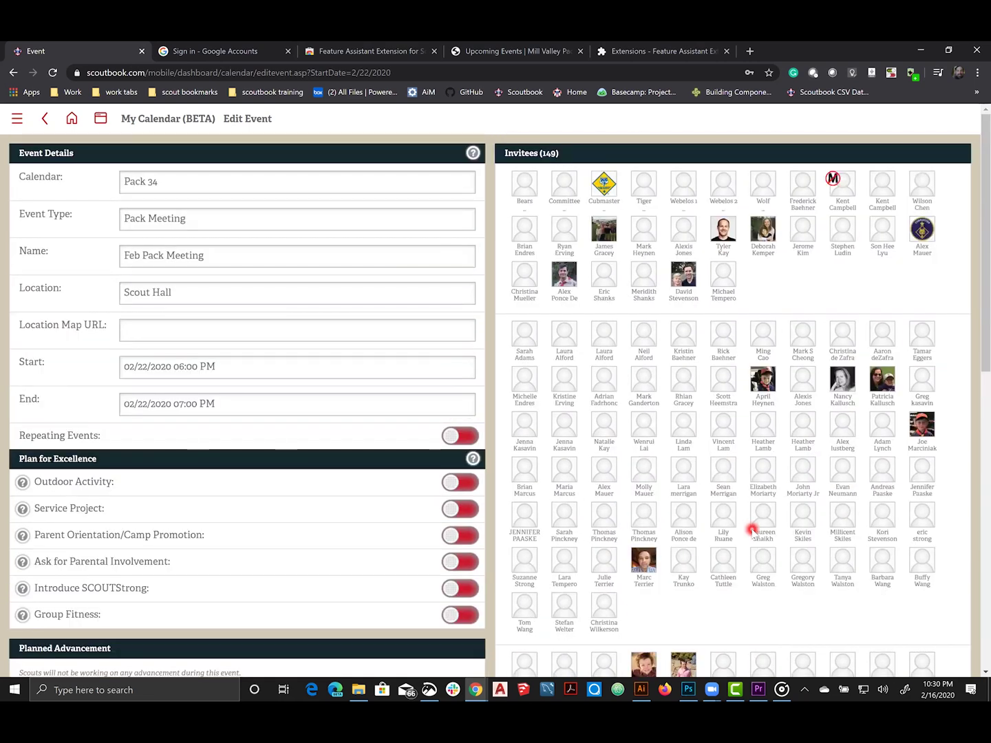
{"action": "scroll", "coordinate": [851, 513], "scroll_direction": "down", "scroll_amount": 3}
{"action": "scroll", "coordinate": [882, 512], "scroll_direction": "down", "scroll_amount": 3}
{"action": "left_click", "coordinate": [954, 473]}
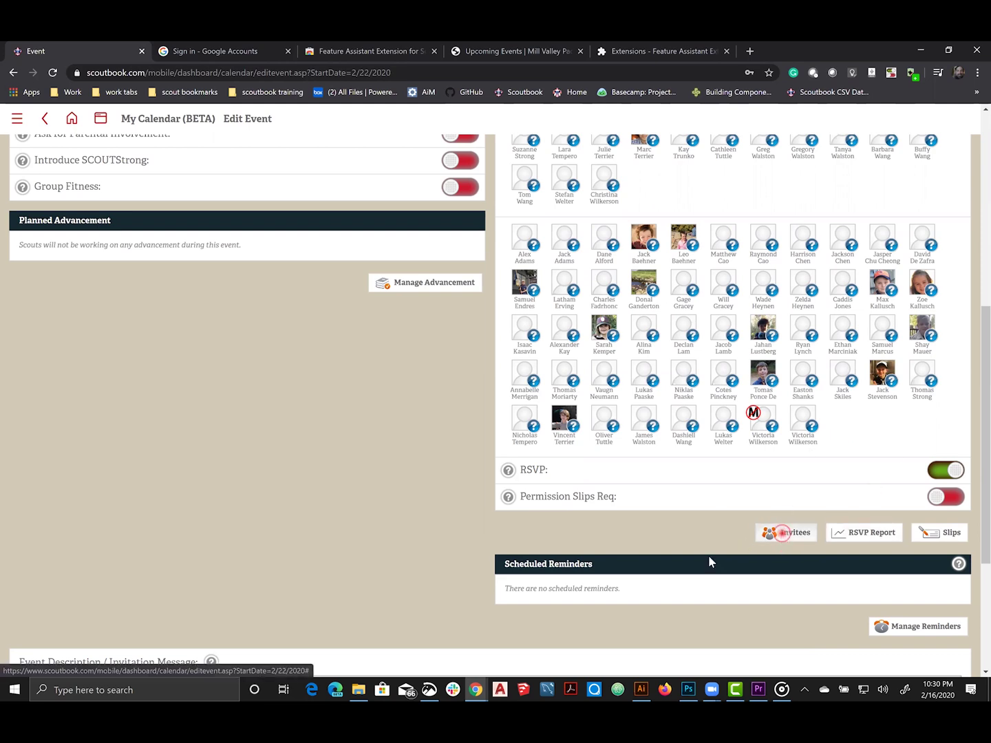
Step: Clear all invitees from the event and apply the empty selection
{"action": "left_click", "coordinate": [783, 533]}
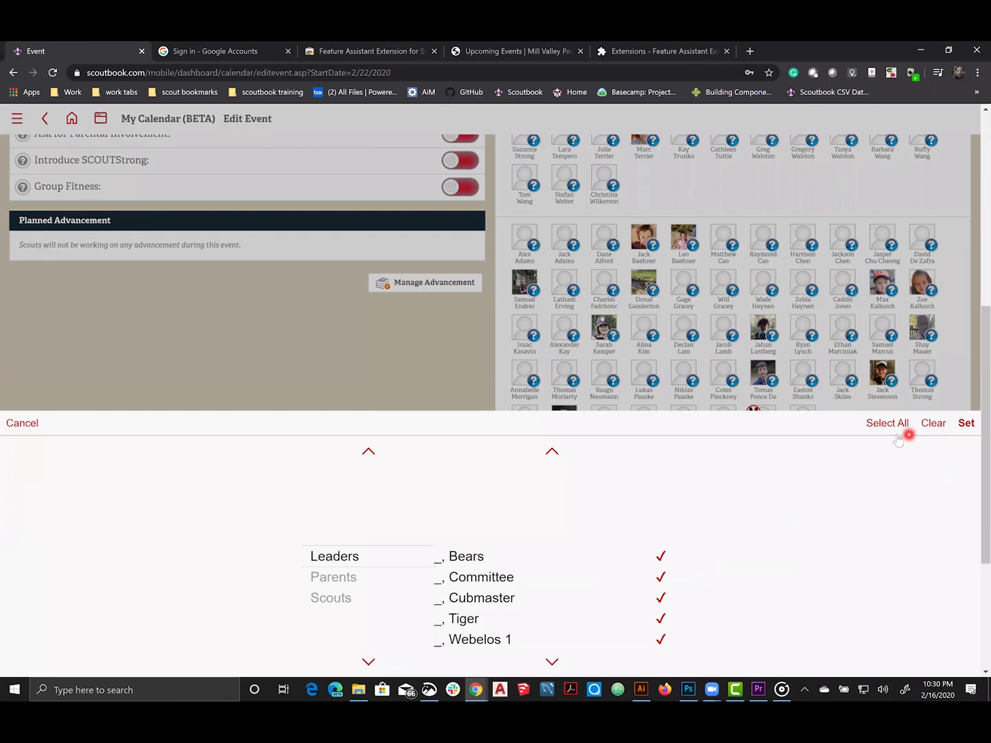
{"action": "left_click", "coordinate": [933, 423]}
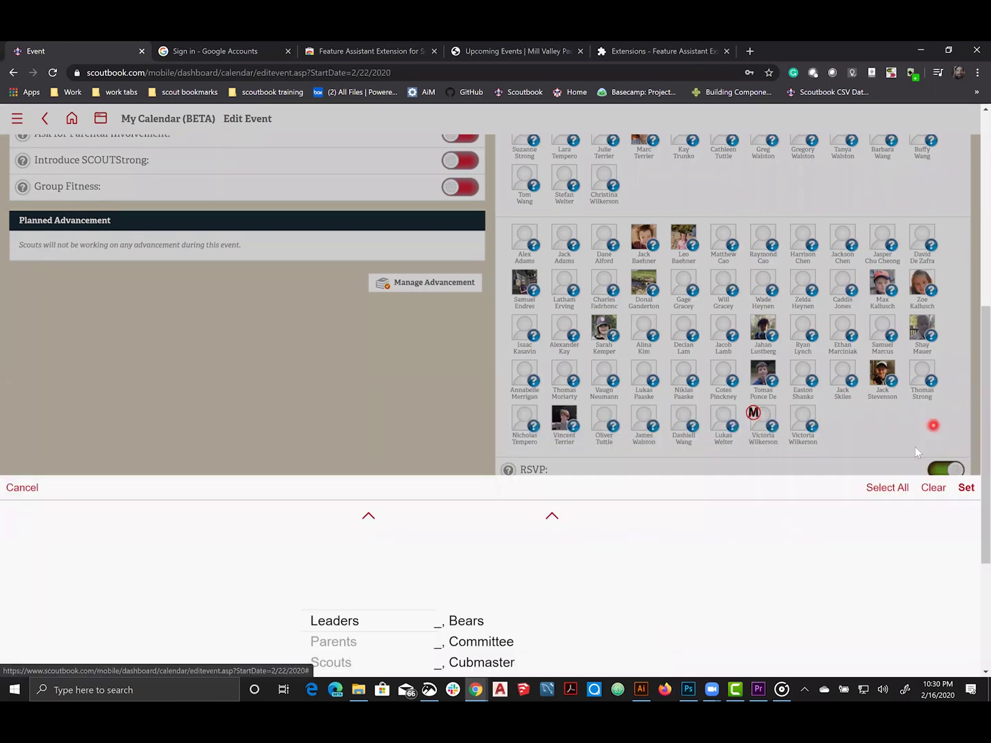
{"action": "left_click", "coordinate": [966, 487]}
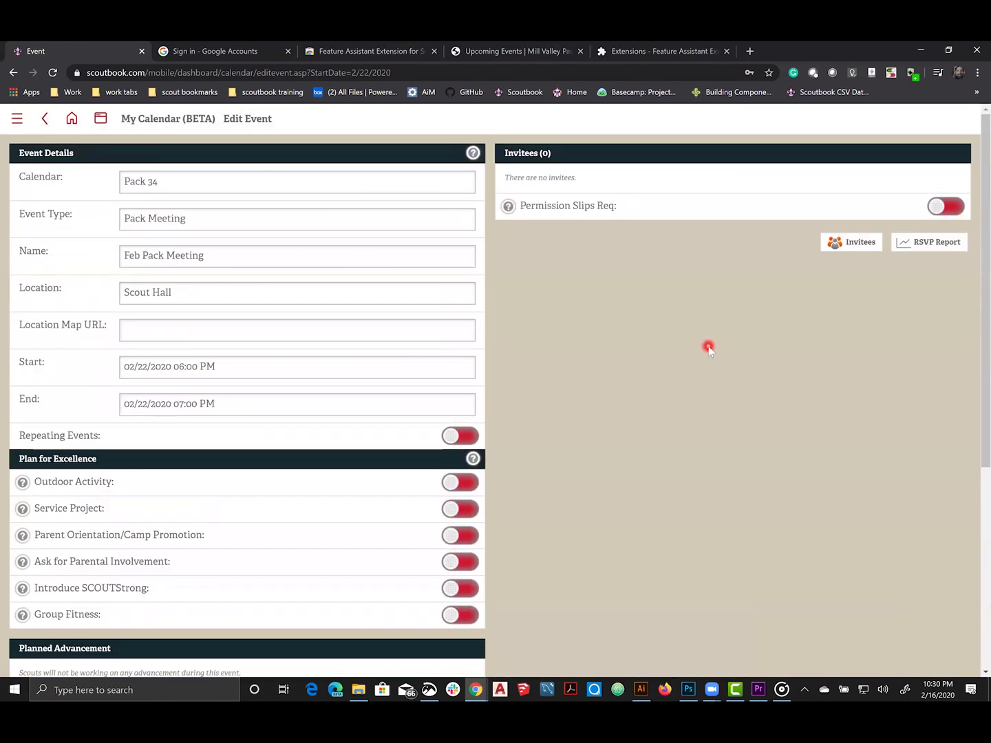
Step: Invite all leaders, all parents and all Scouts to the event
{"action": "left_click", "coordinate": [852, 244]}
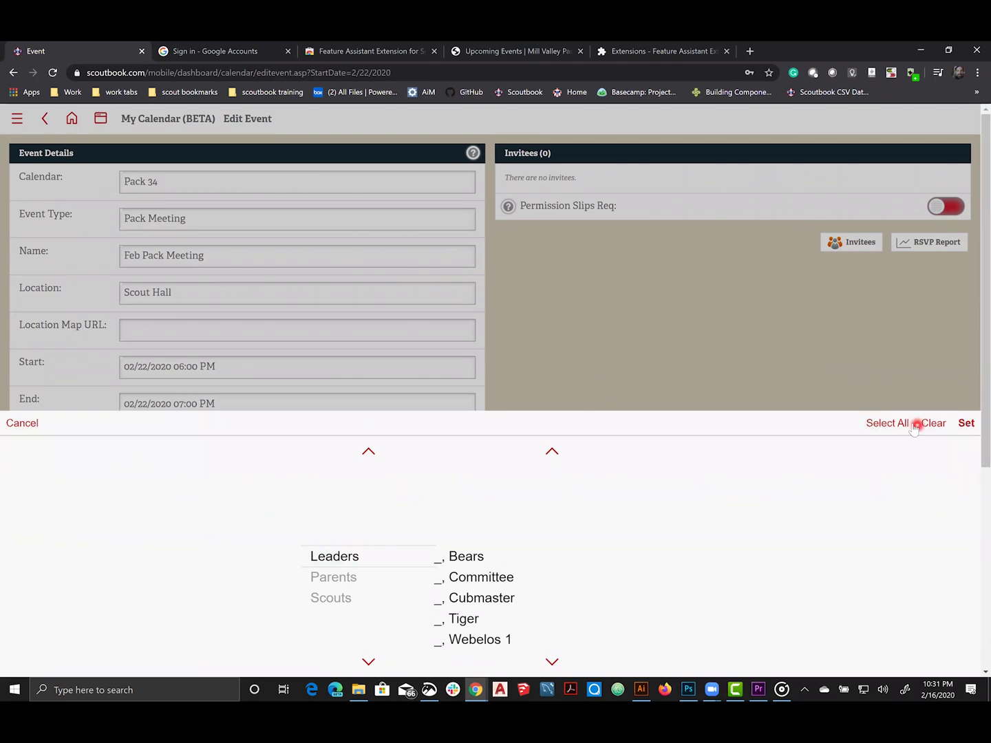
{"action": "left_click", "coordinate": [888, 423]}
{"action": "left_click", "coordinate": [311, 577]}
{"action": "left_click", "coordinate": [882, 423]}
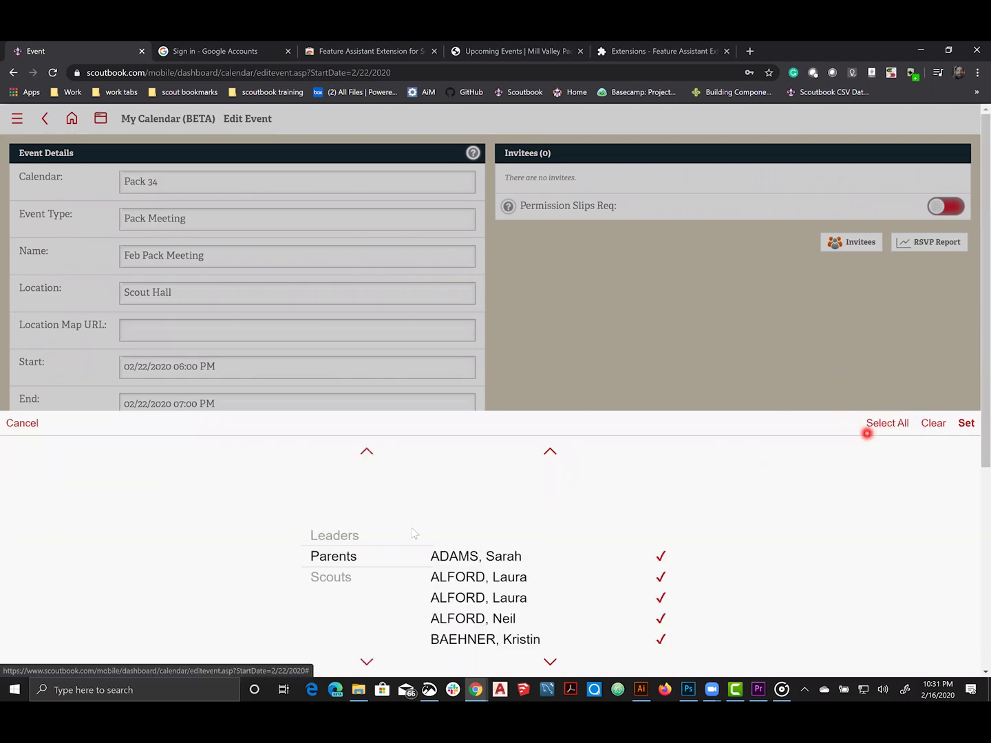
{"action": "left_click", "coordinate": [332, 577]}
{"action": "left_click", "coordinate": [887, 425]}
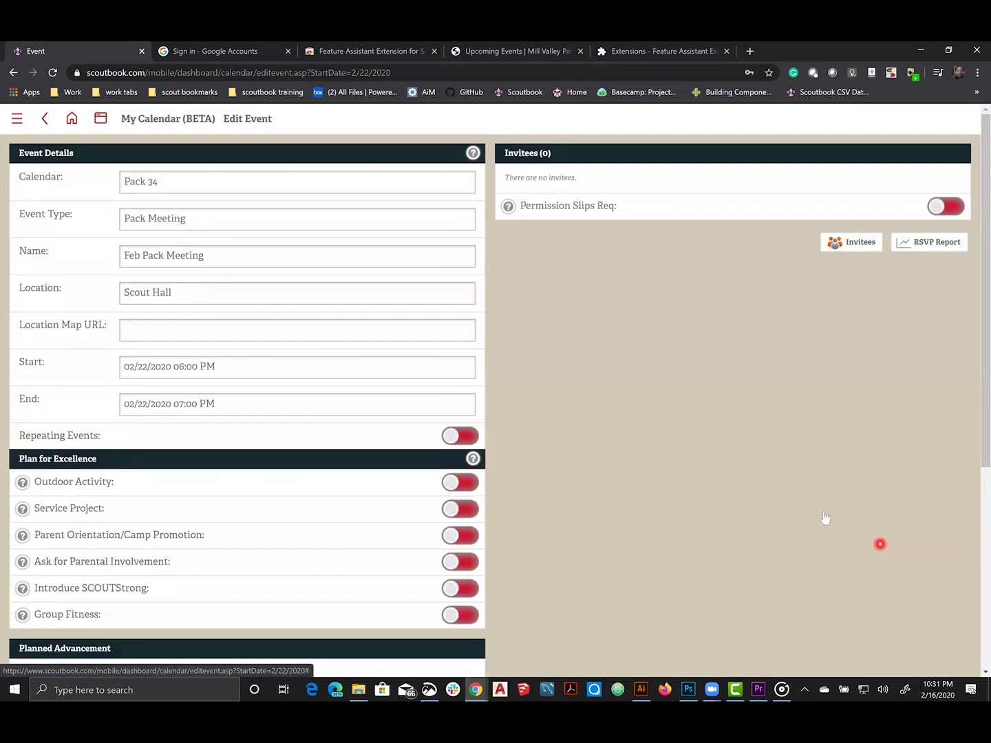
Step: Schedule an event reminder for 1 day before
{"action": "scroll", "coordinate": [826, 440], "scroll_direction": "down", "scroll_amount": 3}
{"action": "scroll", "coordinate": [825, 369], "scroll_direction": "down", "scroll_amount": 3}
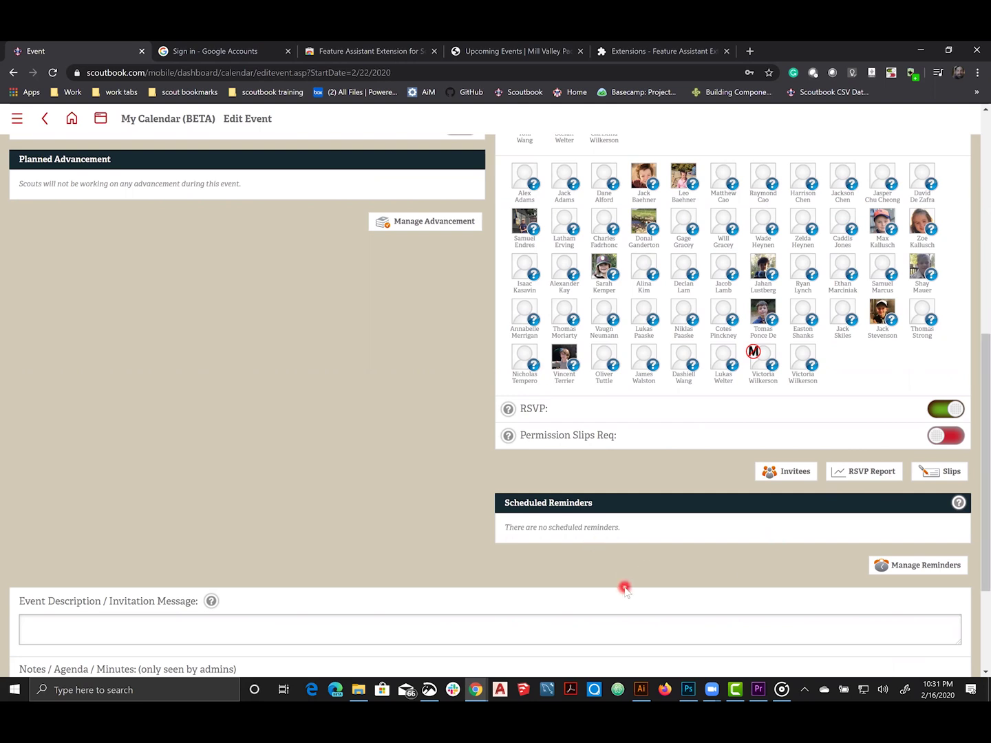
{"action": "scroll", "coordinate": [623, 588], "scroll_direction": "down", "scroll_amount": 3}
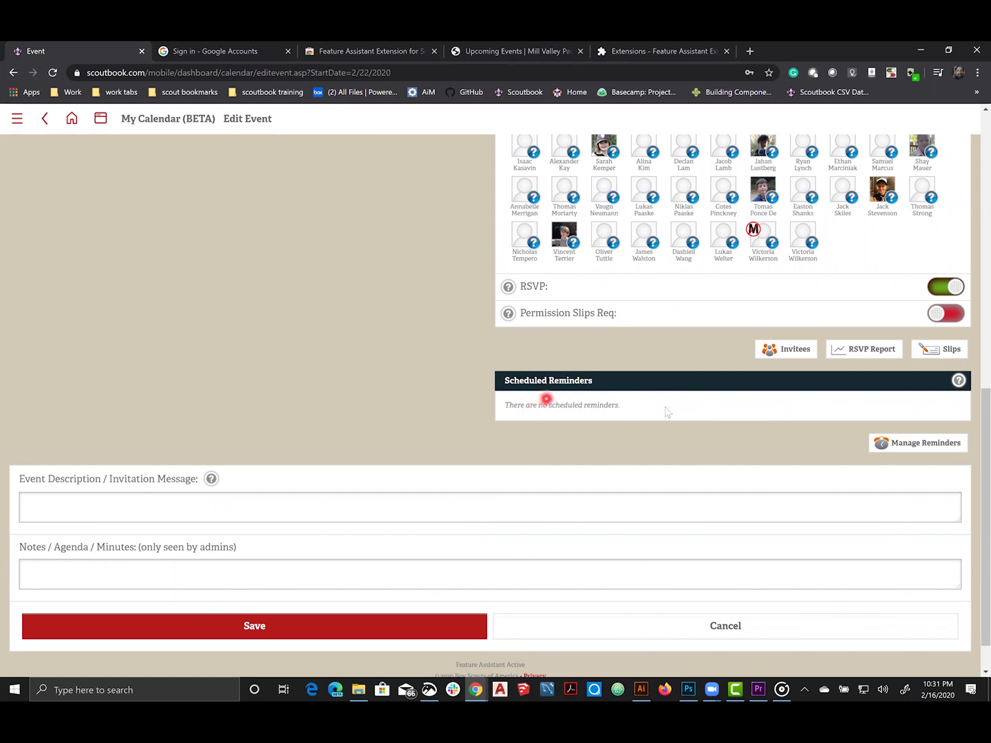
{"action": "left_click", "coordinate": [935, 445]}
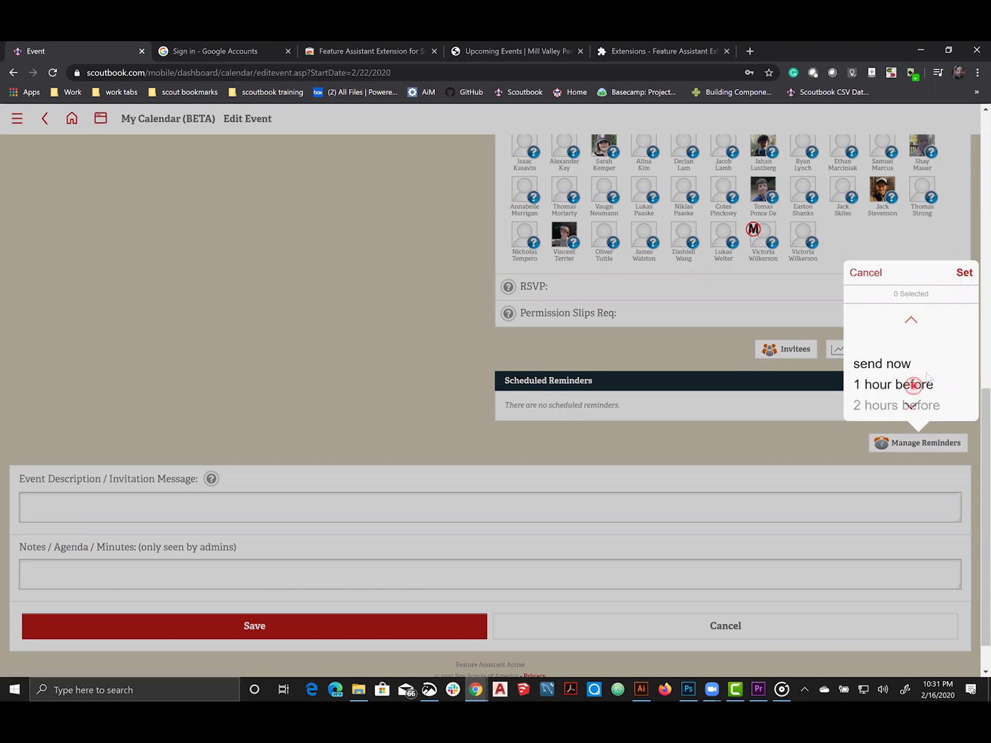
{"action": "left_click", "coordinate": [912, 405]}
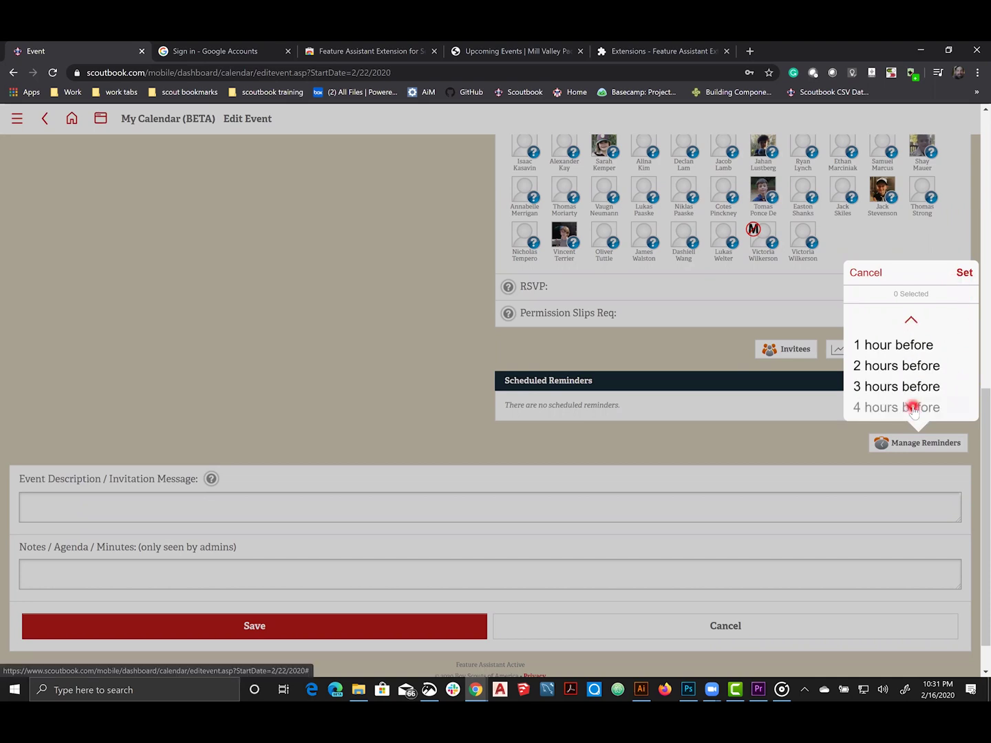
{"action": "left_click", "coordinate": [913, 407]}
{"action": "left_click", "coordinate": [913, 406]}
{"action": "left_click", "coordinate": [912, 406]}
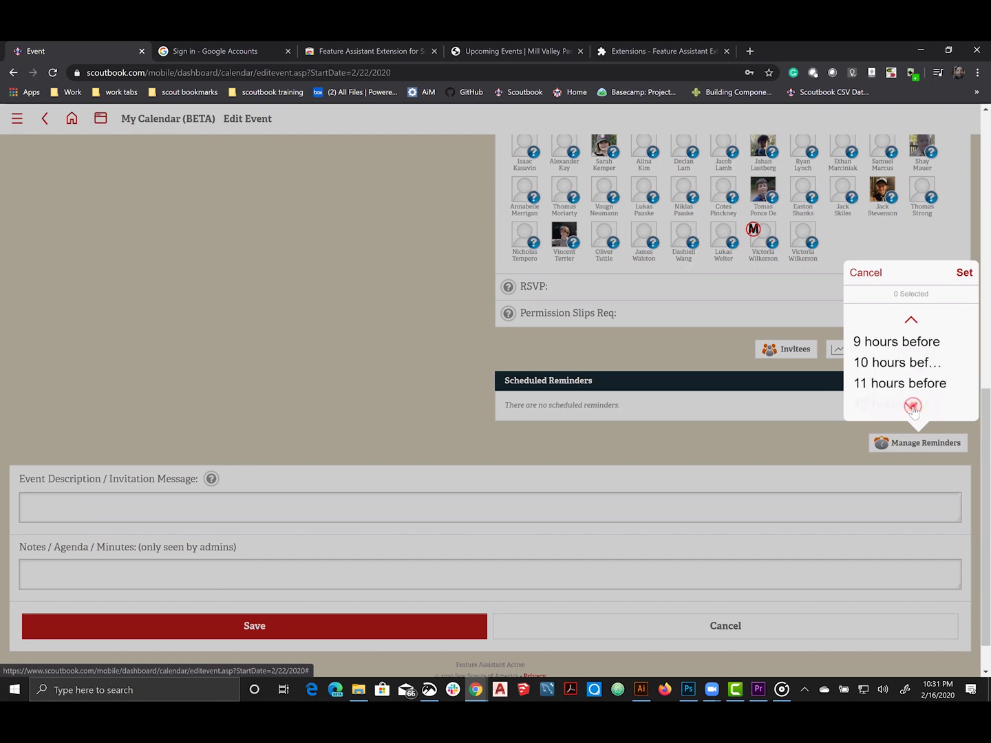
{"action": "left_click", "coordinate": [913, 406]}
{"action": "left_click", "coordinate": [912, 407]}
{"action": "left_click", "coordinate": [913, 407]}
{"action": "left_click", "coordinate": [913, 407]}
{"action": "left_click", "coordinate": [913, 407]}
{"action": "left_click", "coordinate": [914, 406]}
{"action": "left_click", "coordinate": [913, 407]}
{"action": "left_click", "coordinate": [913, 407]}
{"action": "left_click", "coordinate": [913, 407]}
{"action": "left_click", "coordinate": [914, 407]}
{"action": "left_click", "coordinate": [913, 407]}
{"action": "left_click", "coordinate": [913, 406]}
{"action": "left_click", "coordinate": [913, 407]}
{"action": "left_click", "coordinate": [905, 366]}
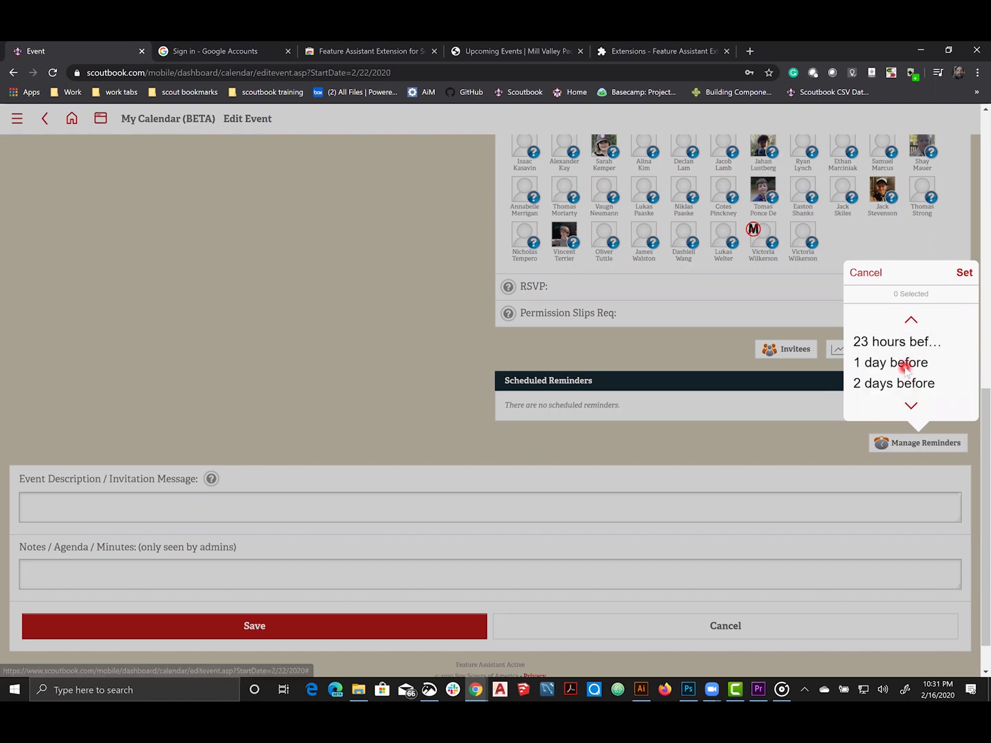
{"action": "left_click", "coordinate": [965, 270]}
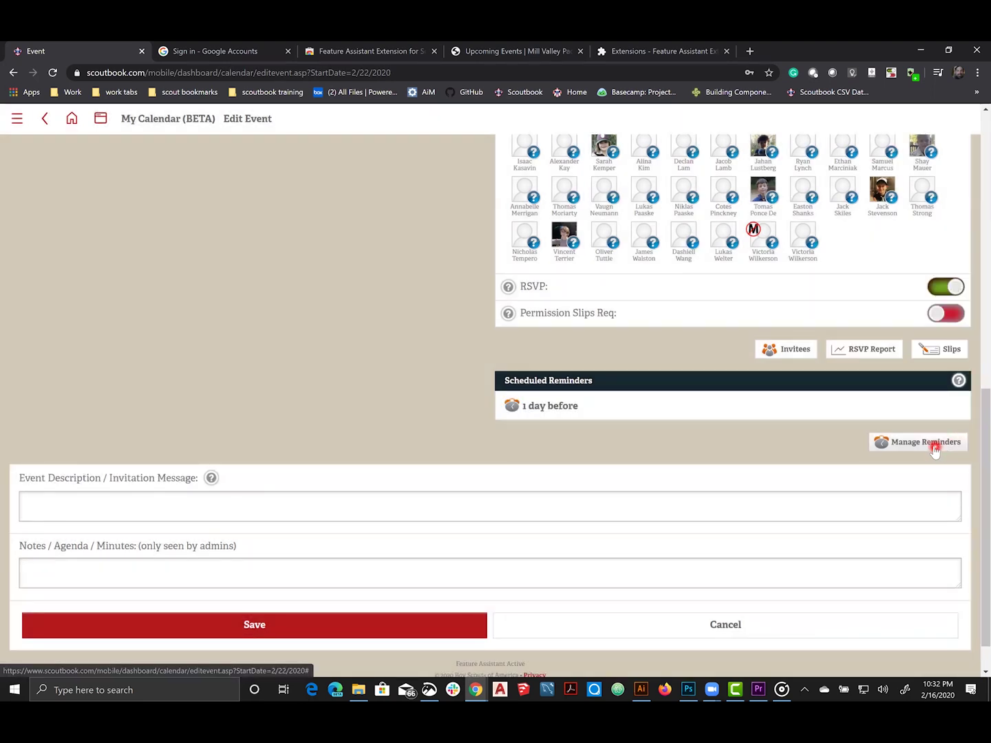
Step: Add a second event reminder for 4 hours before
{"action": "left_click", "coordinate": [930, 442]}
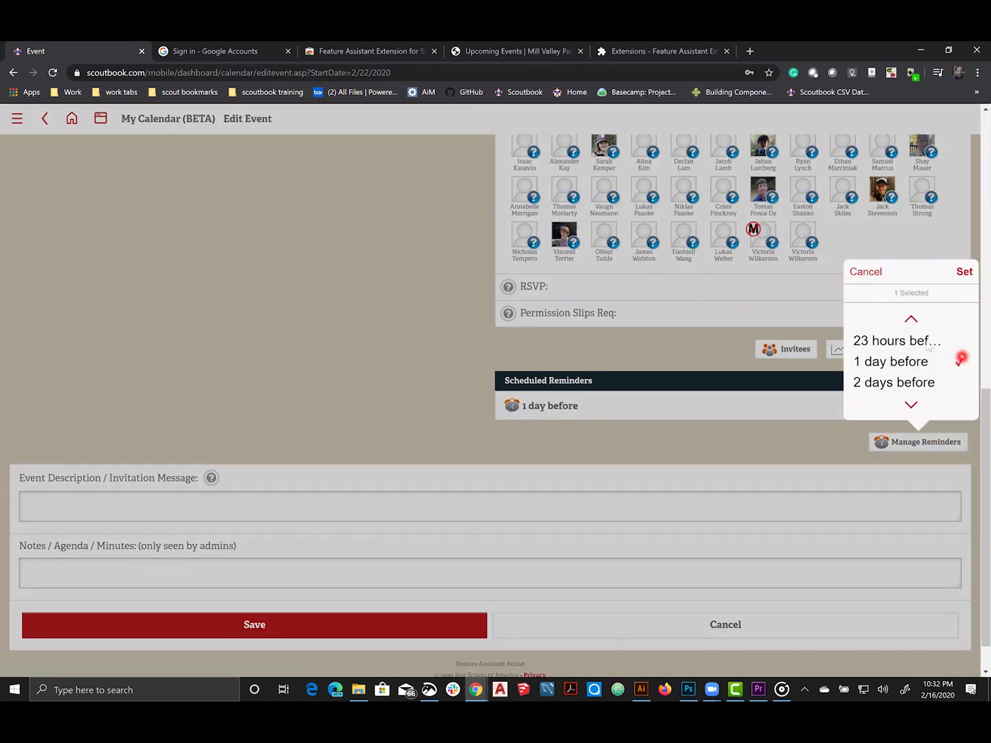
{"action": "left_click", "coordinate": [910, 324]}
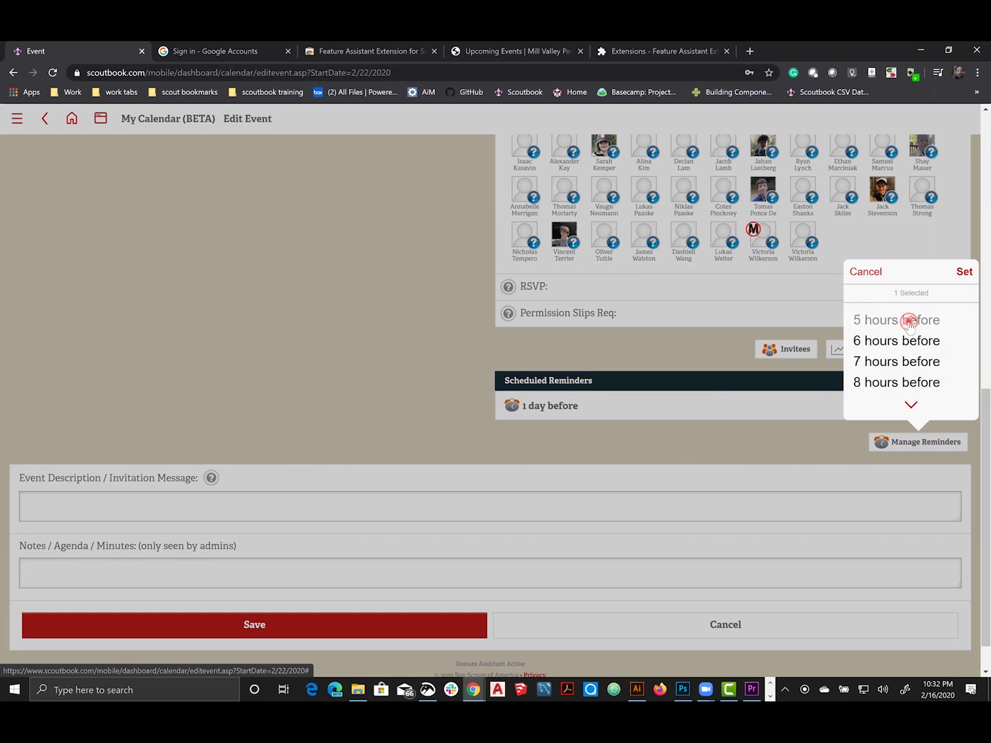
{"action": "left_click", "coordinate": [884, 362]}
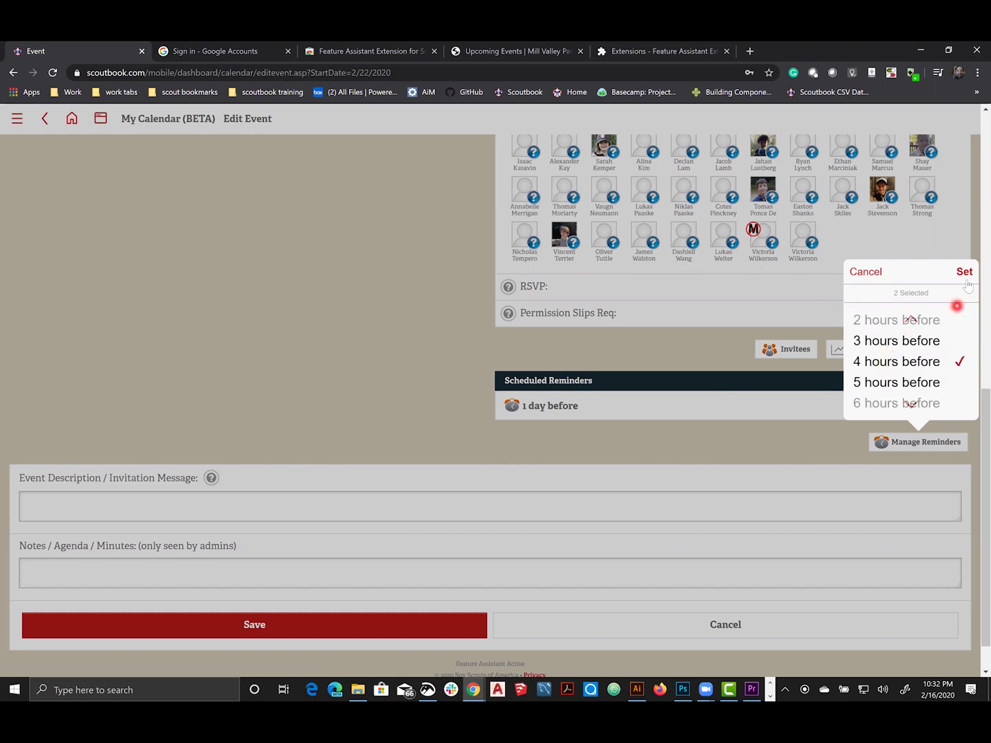
{"action": "left_click", "coordinate": [965, 274]}
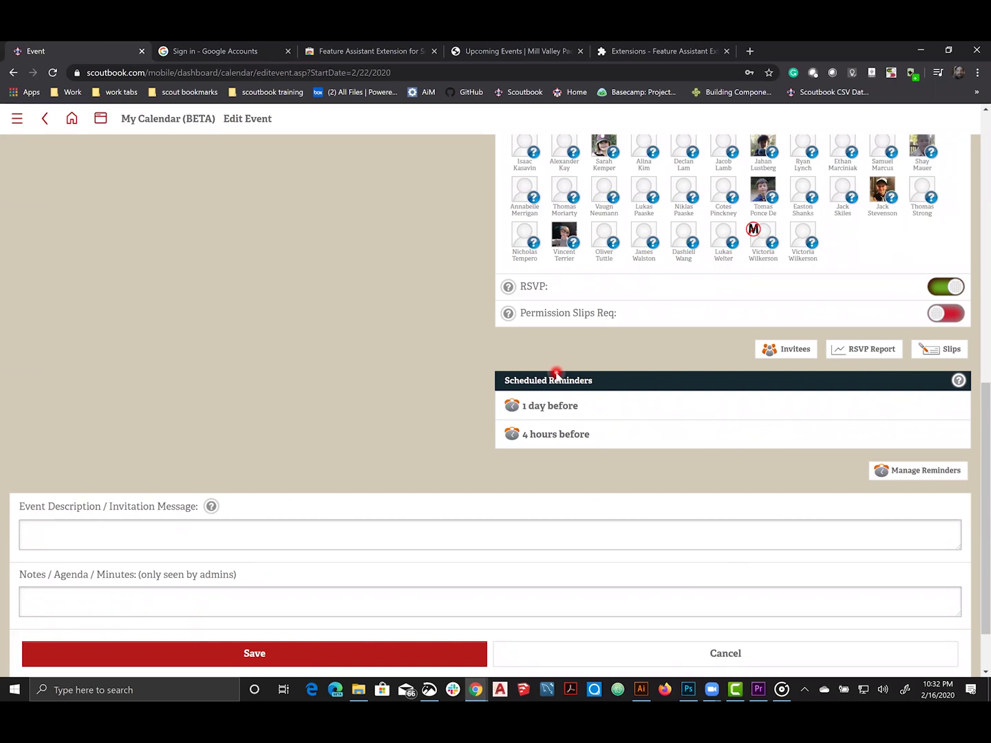
Step: Enter "details" as the event description and invitation message
{"action": "left_click", "coordinate": [145, 523]}
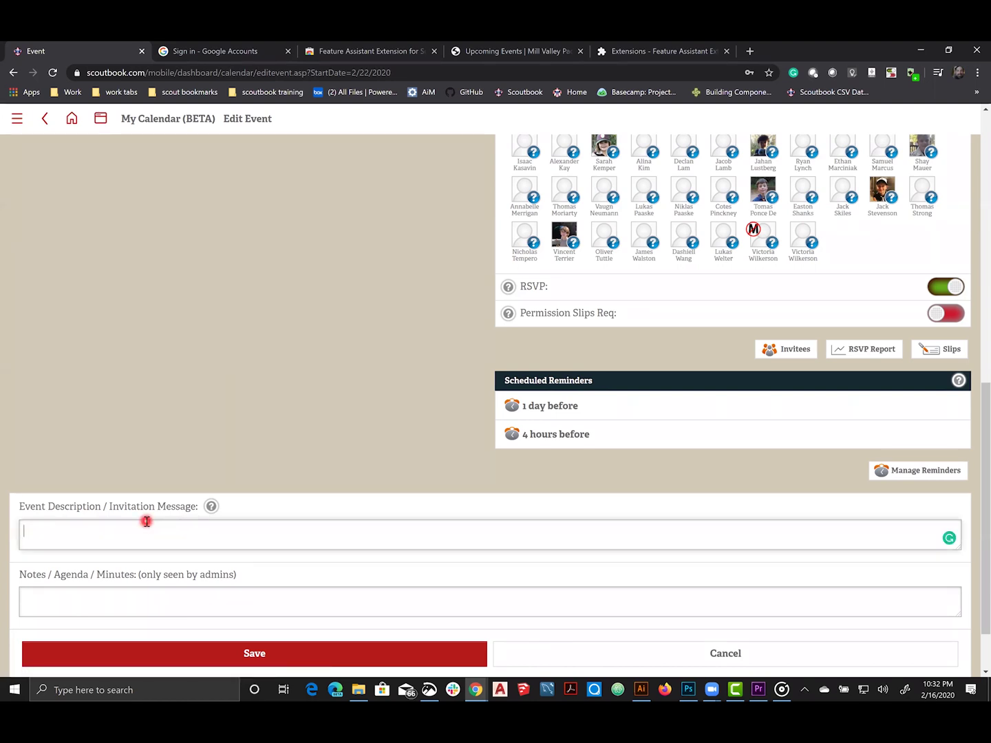
{"action": "type", "text": "details"}
{"action": "scroll", "coordinate": [308, 536], "scroll_direction": "down", "scroll_amount": 2}
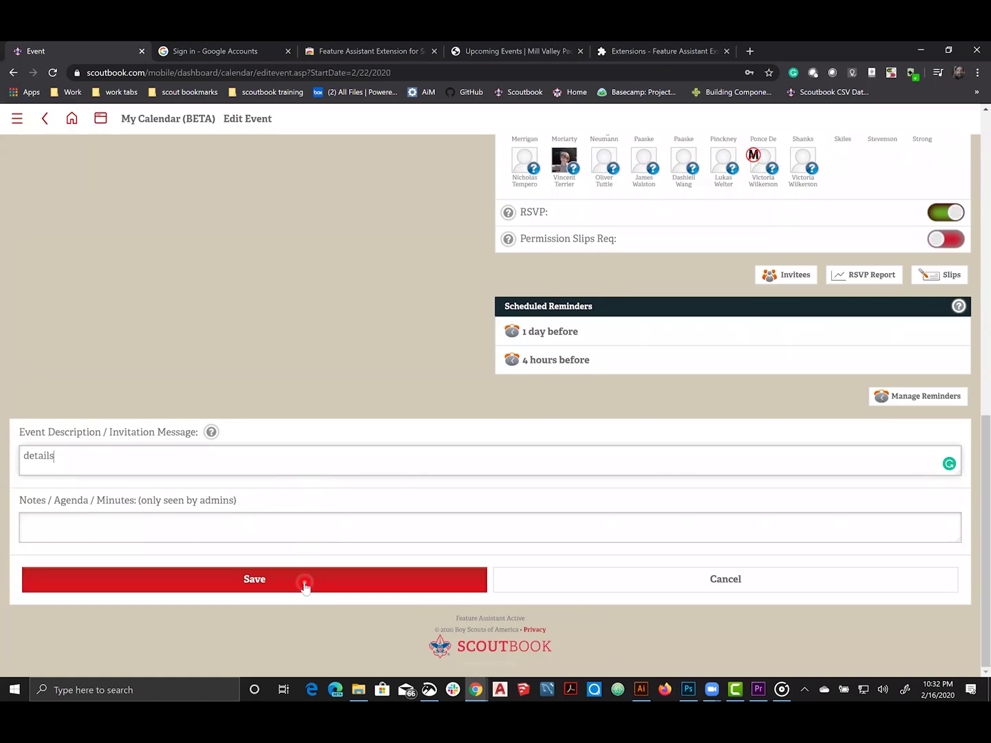
Step: Save the new Feb Pack Meeting event and return to the My Calendar overview
{"action": "left_click", "coordinate": [309, 585]}
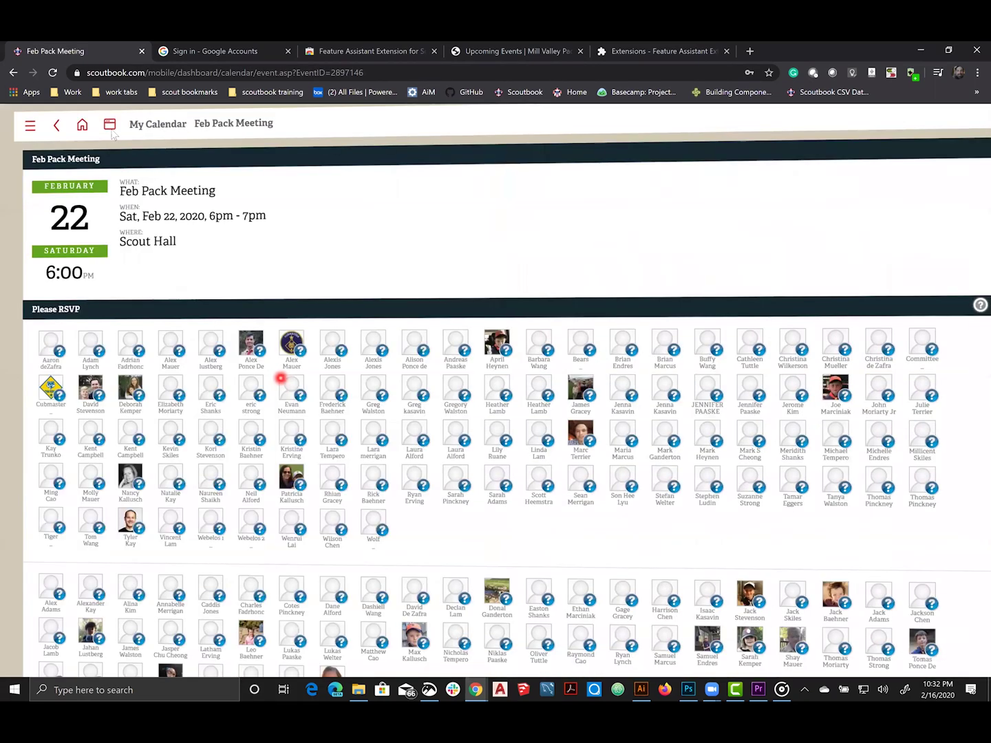
{"action": "left_click", "coordinate": [137, 121]}
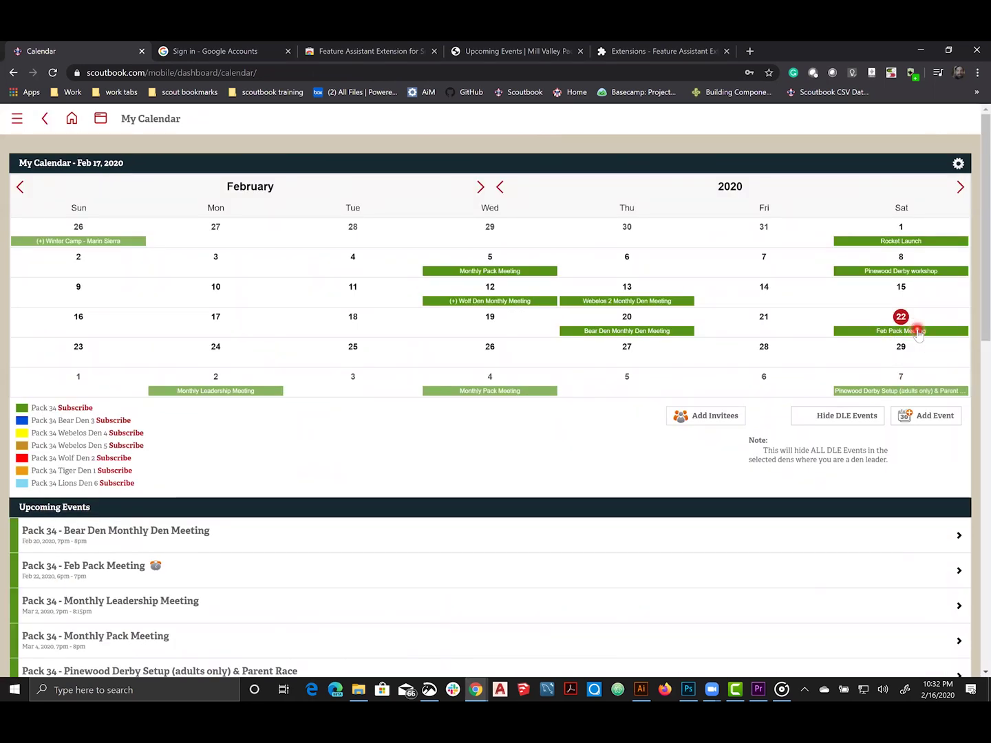
Step: Open the Feb Pack Meeting on February 22 for editing and delete the event, confirming the deletion
{"action": "left_click", "coordinate": [918, 333]}
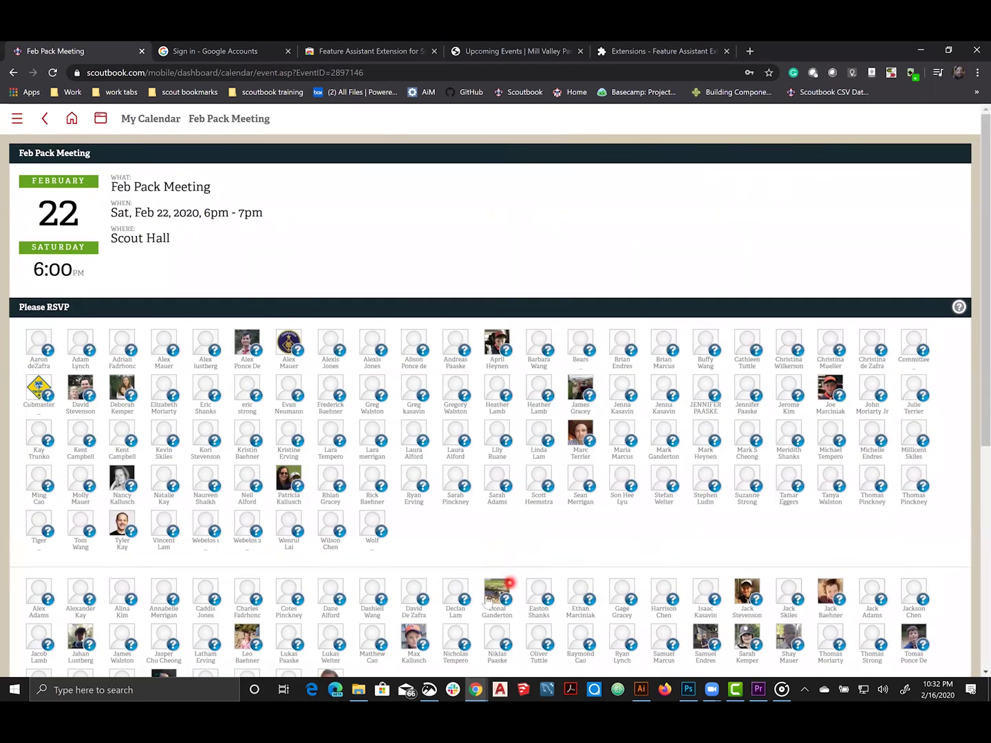
{"action": "scroll", "coordinate": [486, 591], "scroll_direction": "down", "scroll_amount": 5}
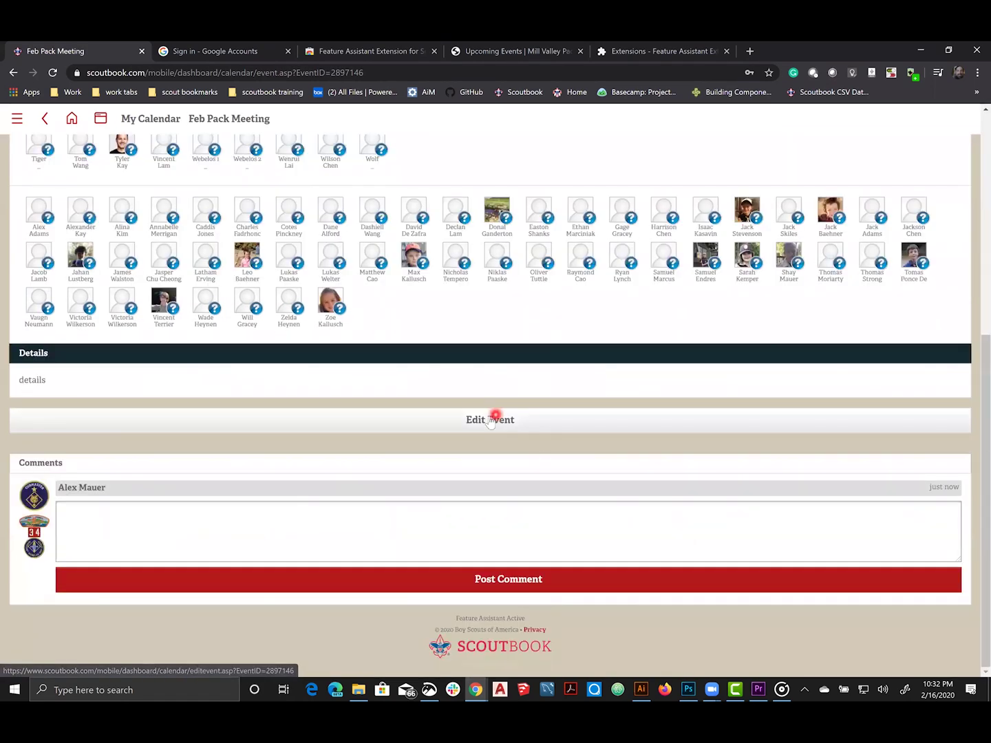
{"action": "left_click", "coordinate": [490, 422]}
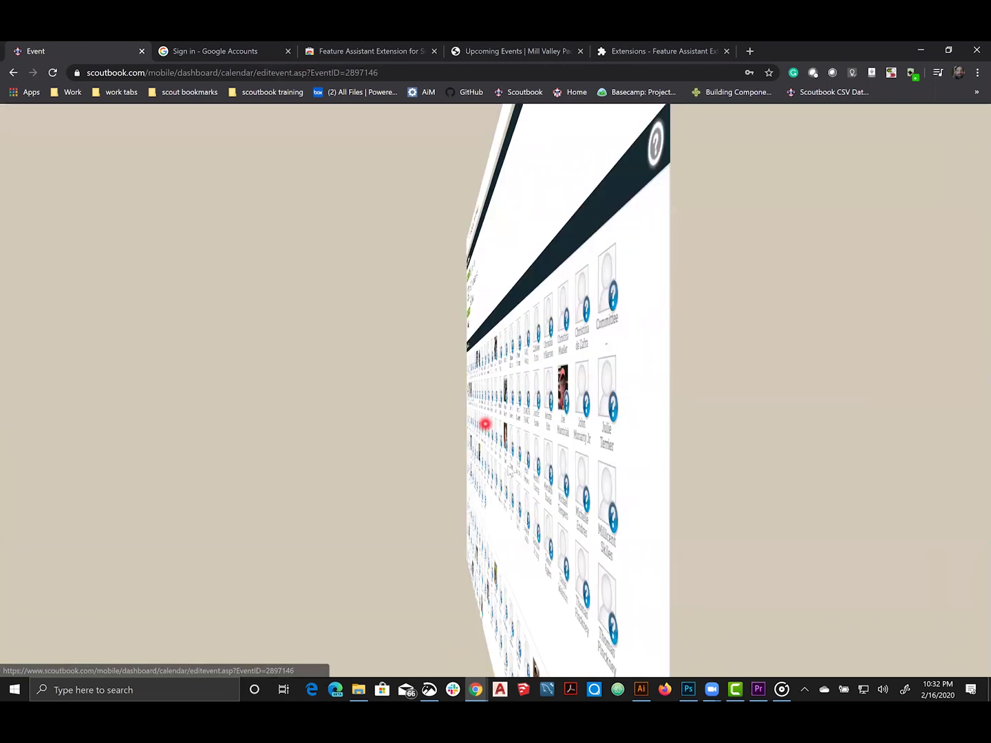
{"action": "scroll", "coordinate": [507, 465], "scroll_direction": "down", "scroll_amount": 6}
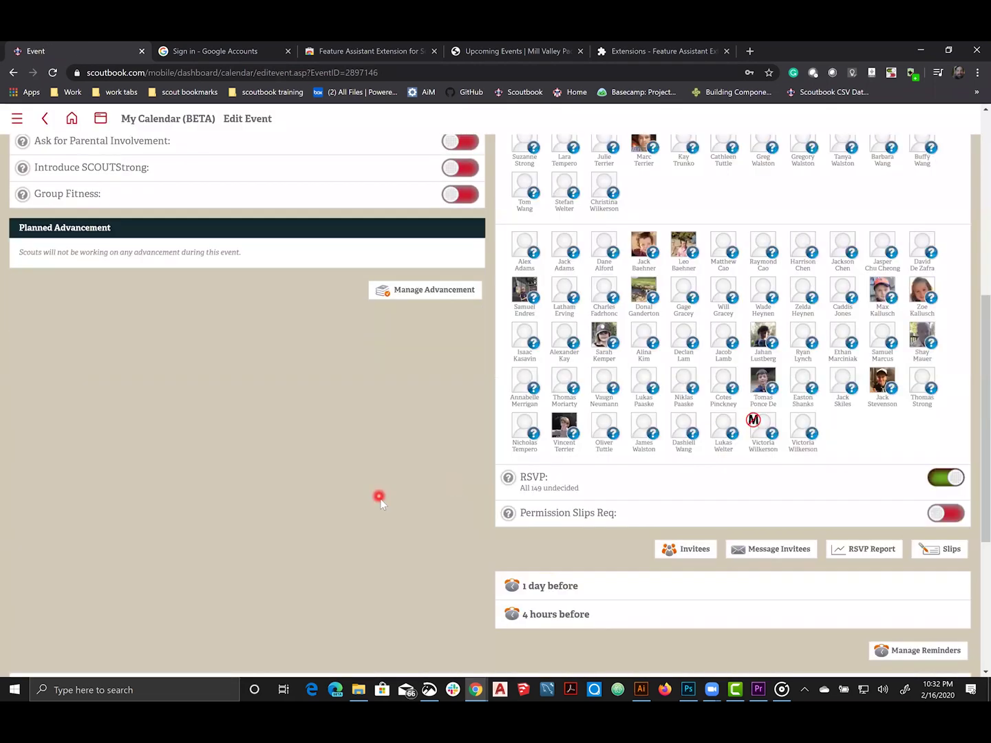
{"action": "scroll", "coordinate": [380, 500], "scroll_direction": "down", "scroll_amount": 4}
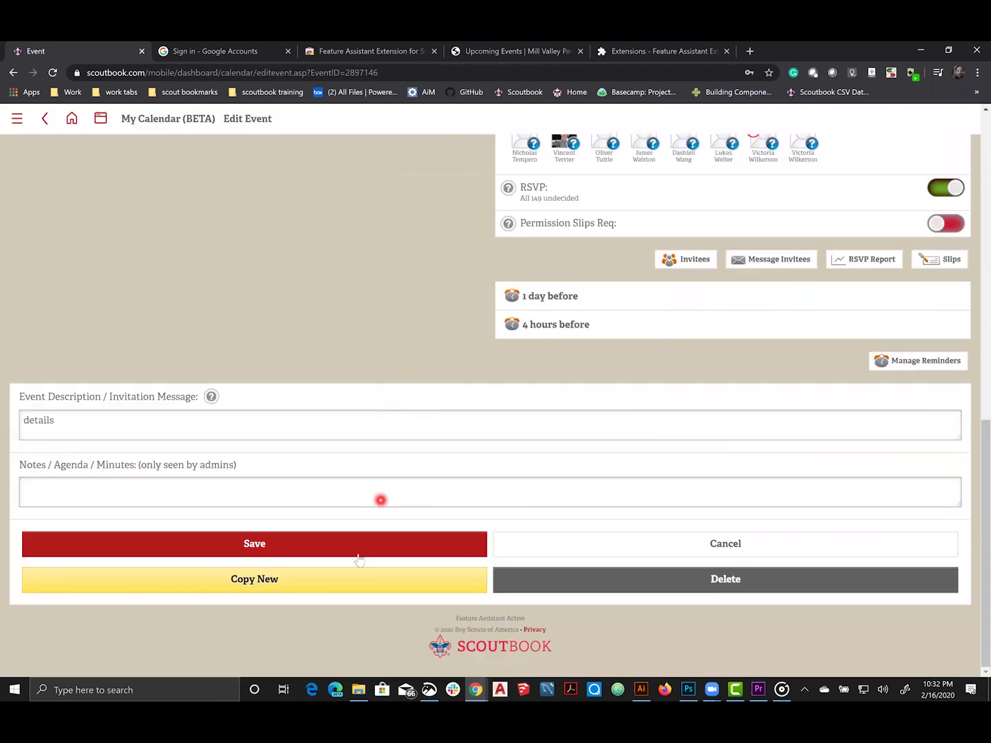
{"action": "left_click", "coordinate": [654, 588]}
{"action": "left_click", "coordinate": [532, 452]}
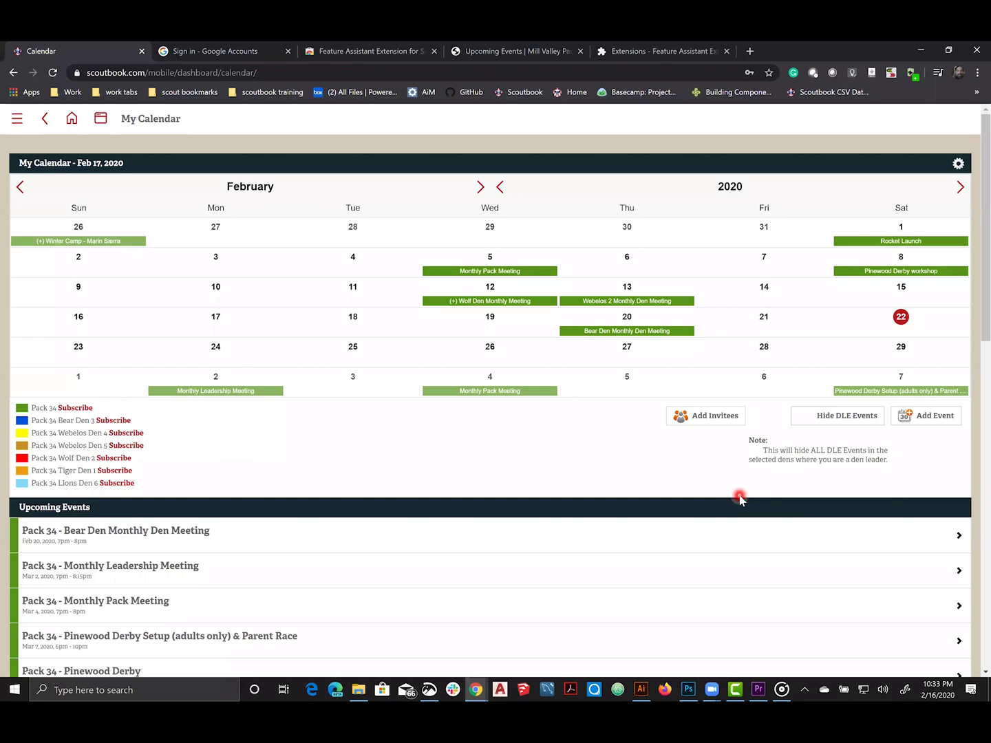
{"action": "scroll", "coordinate": [510, 494], "scroll_direction": "down", "scroll_amount": 10}
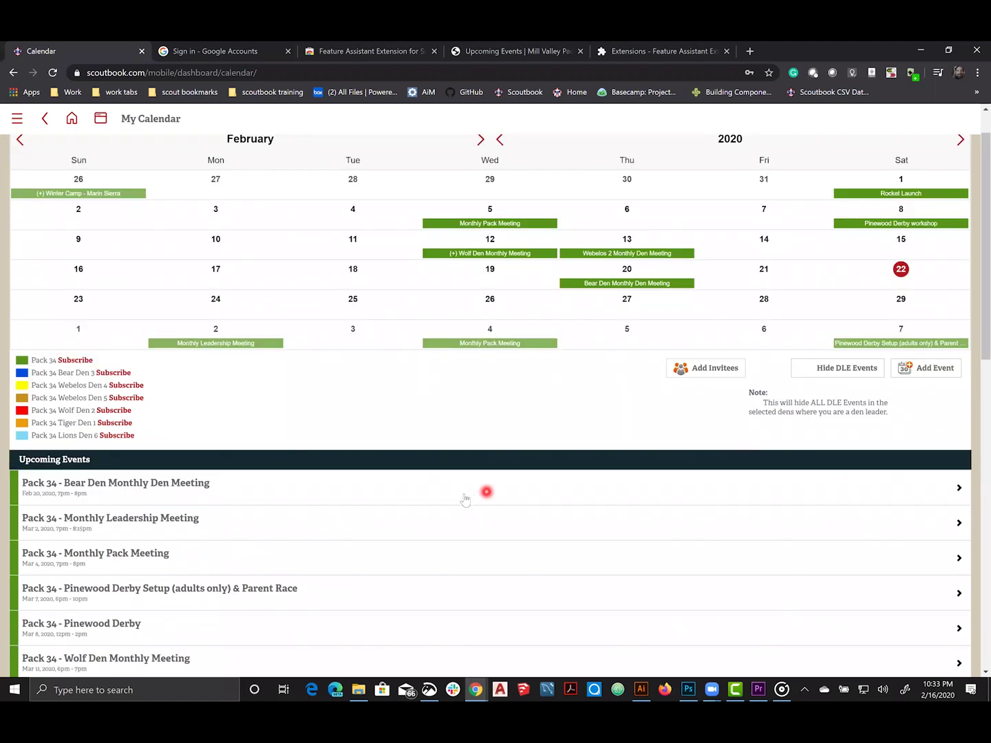
{"action": "scroll", "coordinate": [464, 496], "scroll_direction": "up", "scroll_amount": 10}
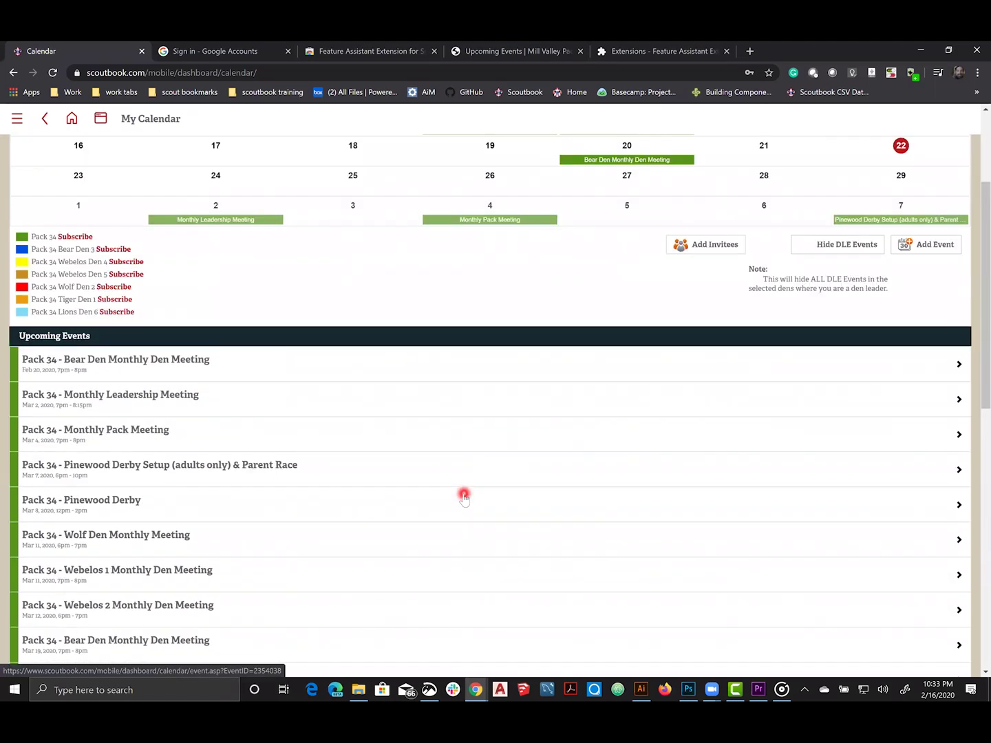